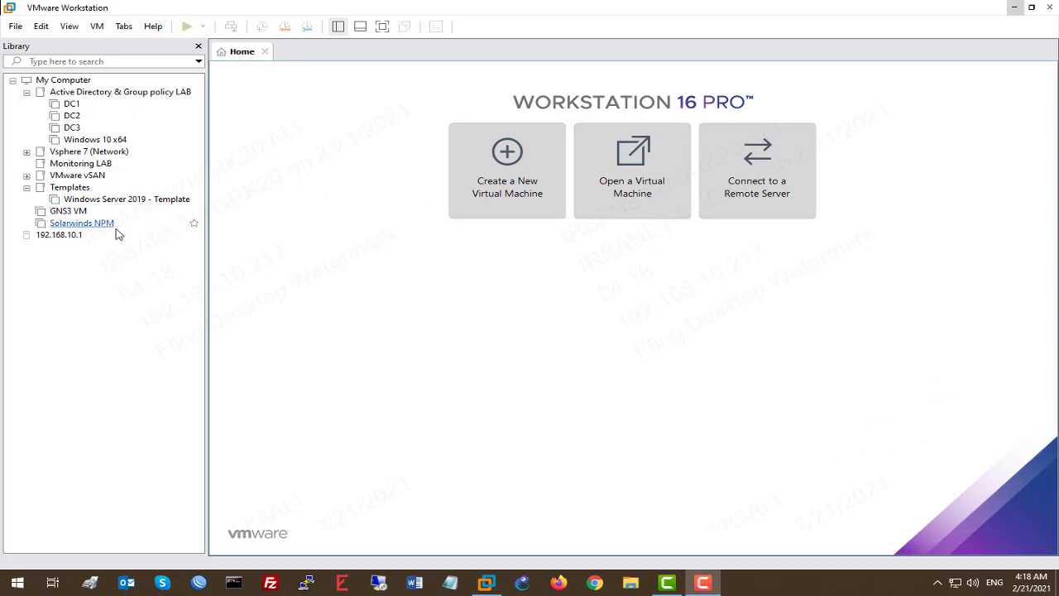
Start GNS3 and open the recent project Solarwinds Diagram.gns3.
{"action": "left_click", "coordinate": [525, 584]}
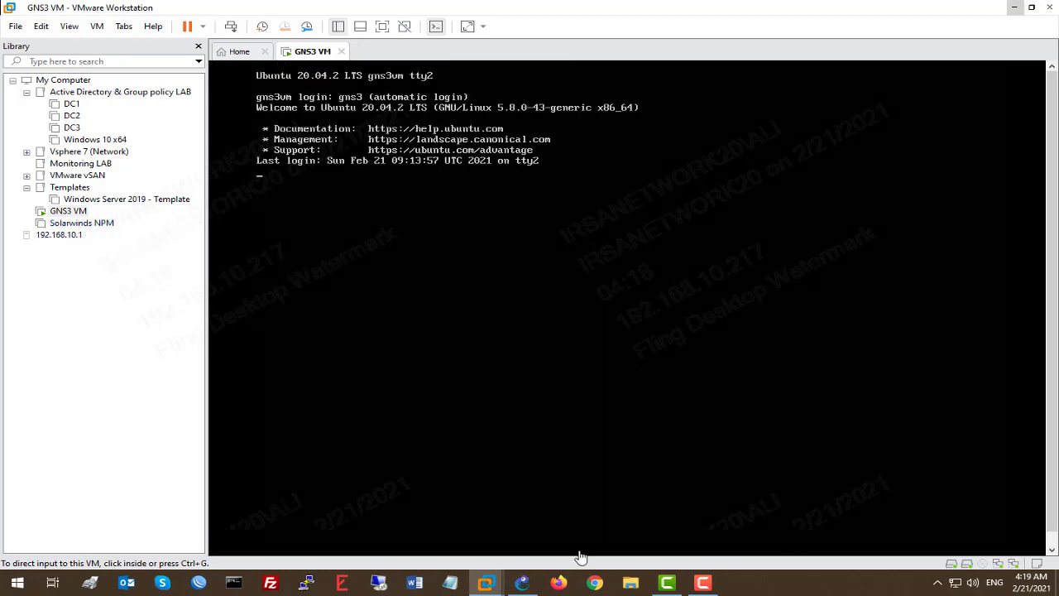
{"action": "left_click", "coordinate": [522, 582]}
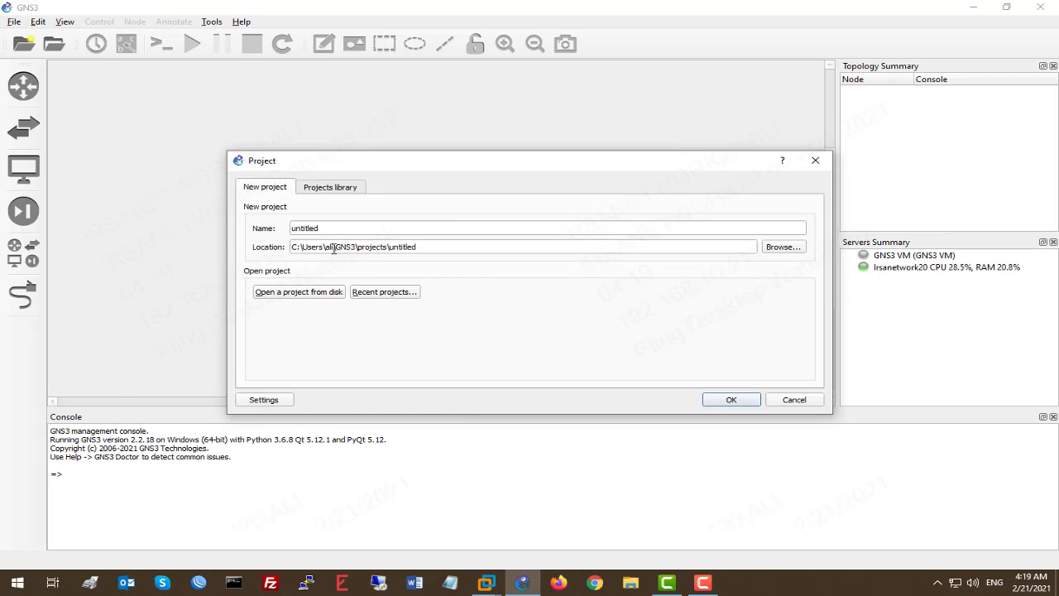
{"action": "left_click", "coordinate": [386, 292]}
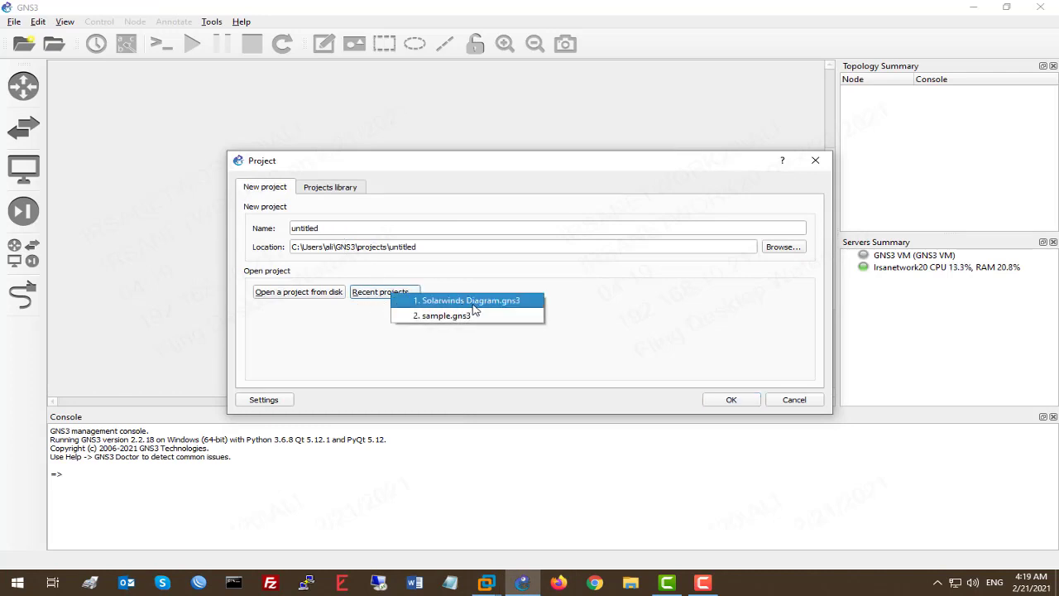
{"action": "left_click", "coordinate": [507, 308]}
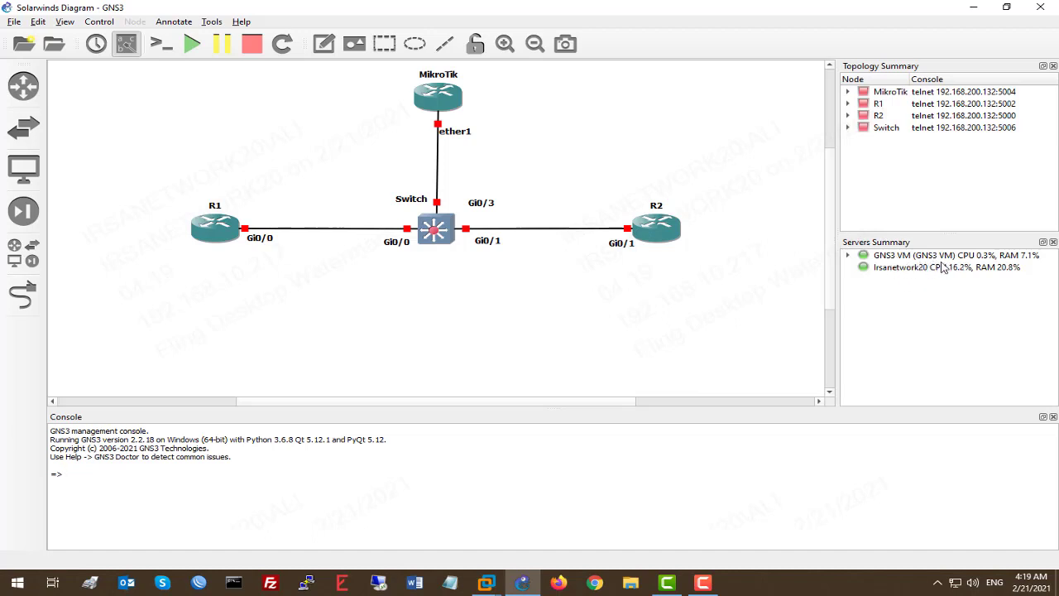
Check the local server and the MikroTik, R1, R2 and Switch nodes in the project's summaries.
{"action": "left_click", "coordinate": [914, 269]}
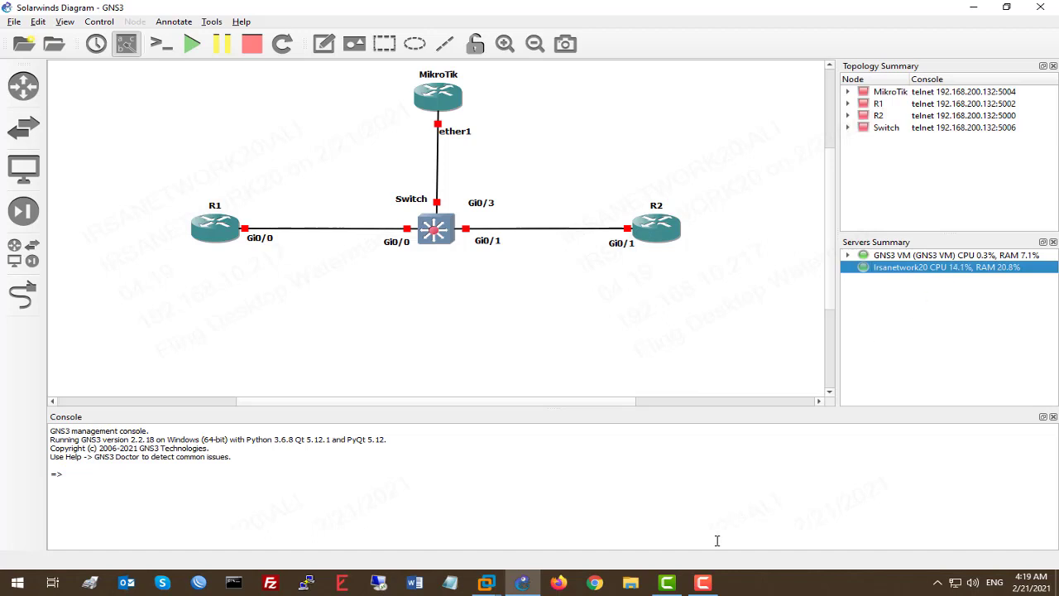
{"action": "left_click", "coordinate": [901, 93]}
{"action": "left_click", "coordinate": [885, 105]}
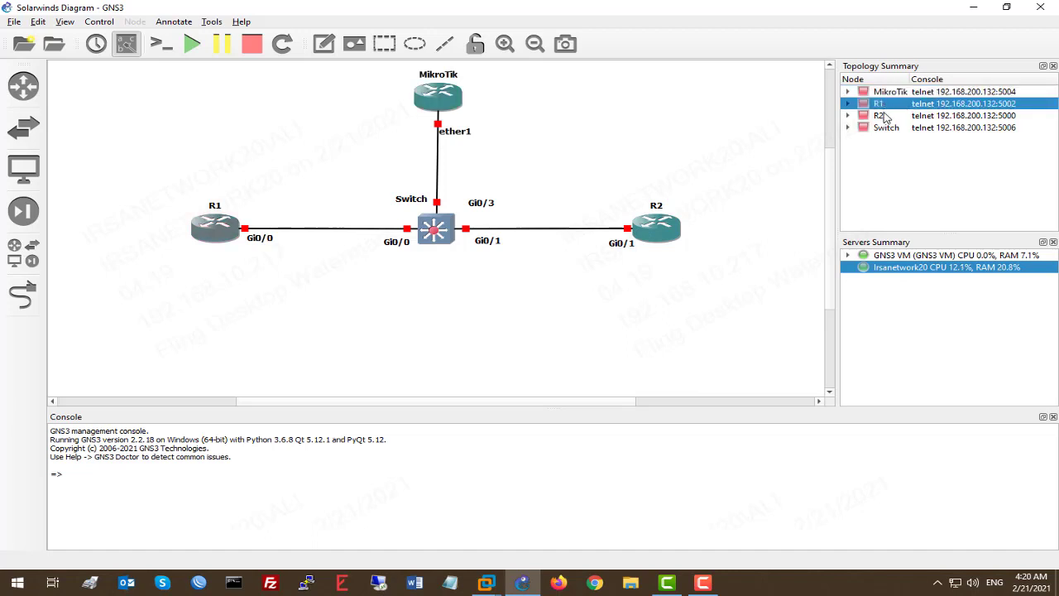
{"action": "left_click", "coordinate": [886, 117]}
{"action": "left_click", "coordinate": [887, 128]}
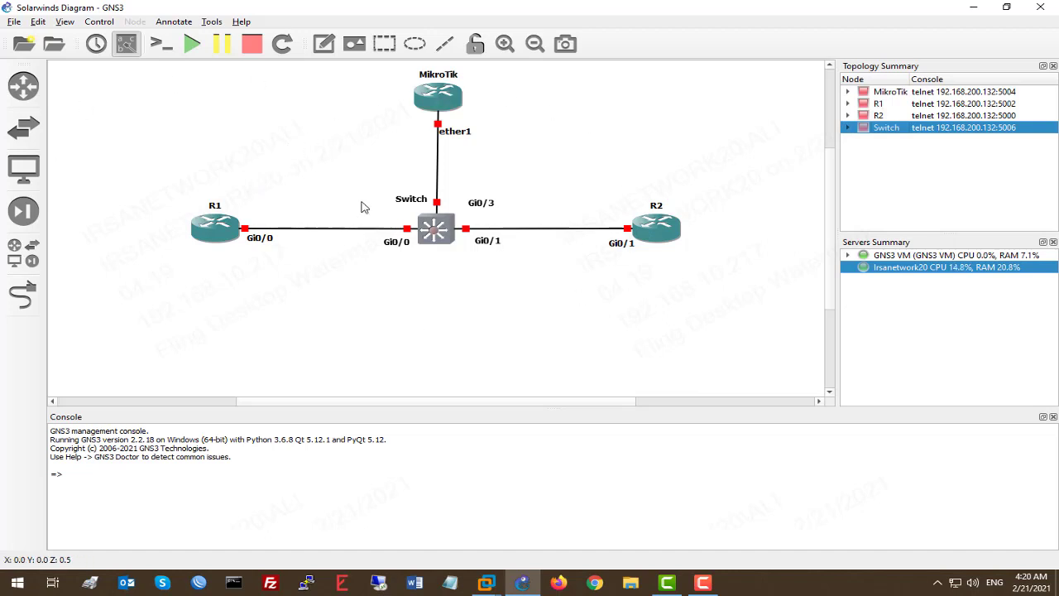
Switch to VMware Workstation to view its library of virtual machines, and return to GNS3.
{"action": "left_click", "coordinate": [38, 22]}
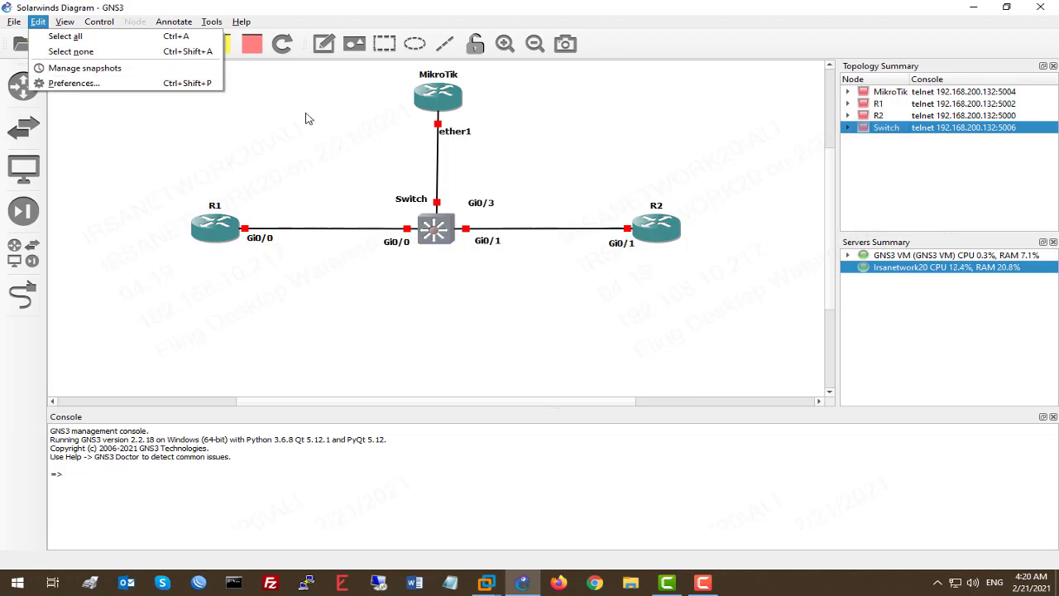
{"action": "left_click", "coordinate": [486, 582]}
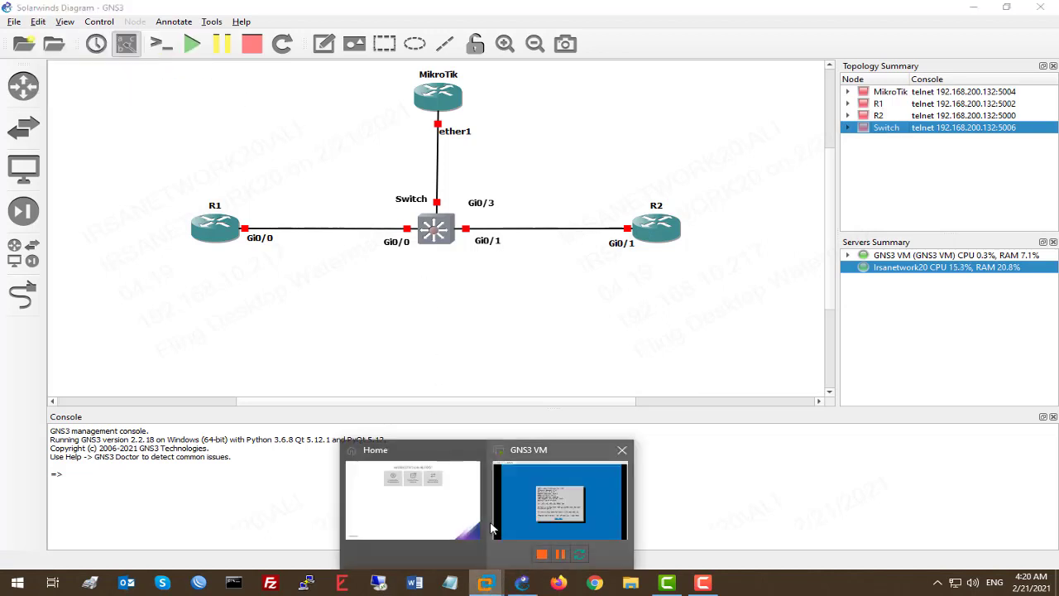
{"action": "left_click", "coordinate": [432, 478]}
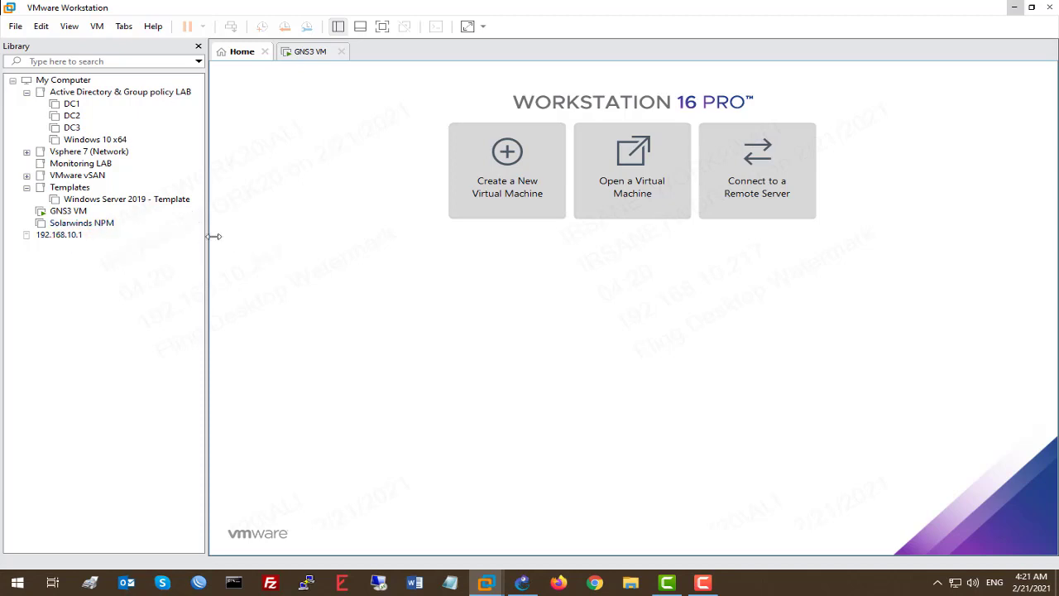
{"action": "left_click", "coordinate": [1014, 7]}
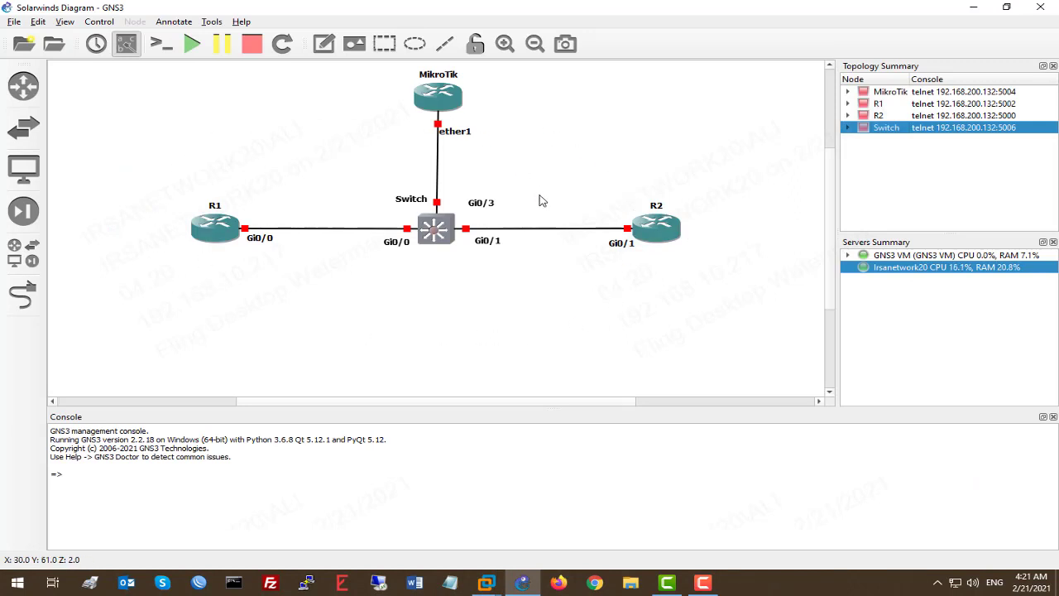
Open the advanced local VMware settings in the GNS3 preferences and review the range of managed VMnet interfaces.
{"action": "left_click", "coordinate": [39, 22]}
{"action": "left_click", "coordinate": [72, 83]}
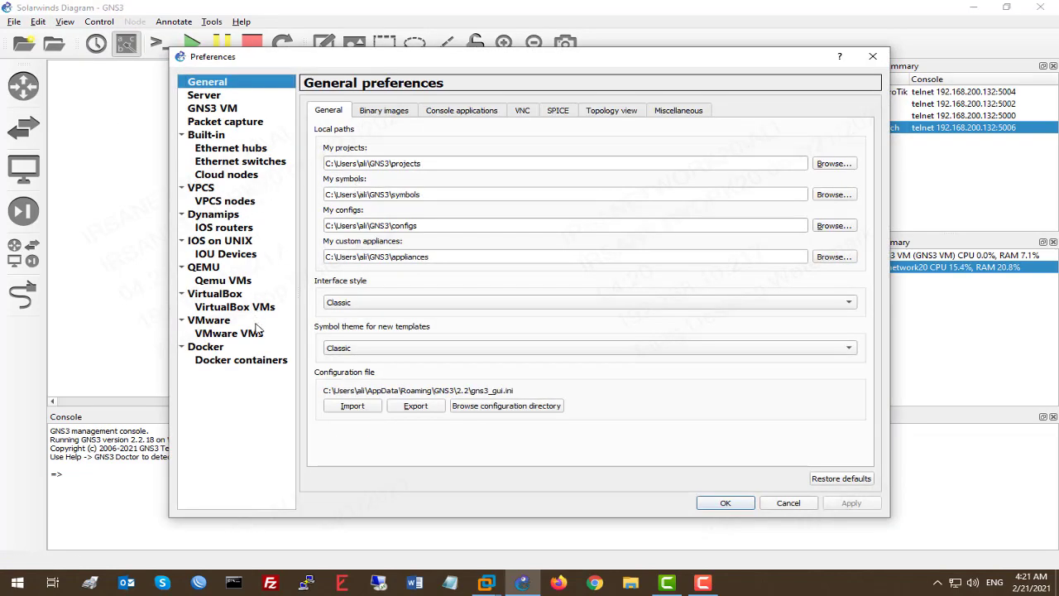
{"action": "left_click", "coordinate": [207, 321]}
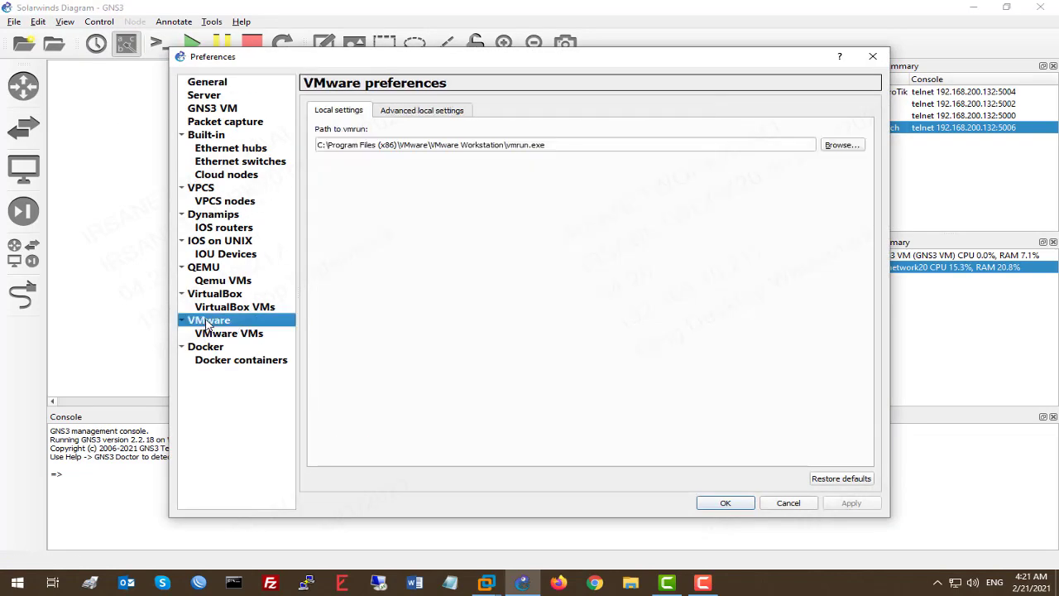
{"action": "left_click", "coordinate": [440, 113]}
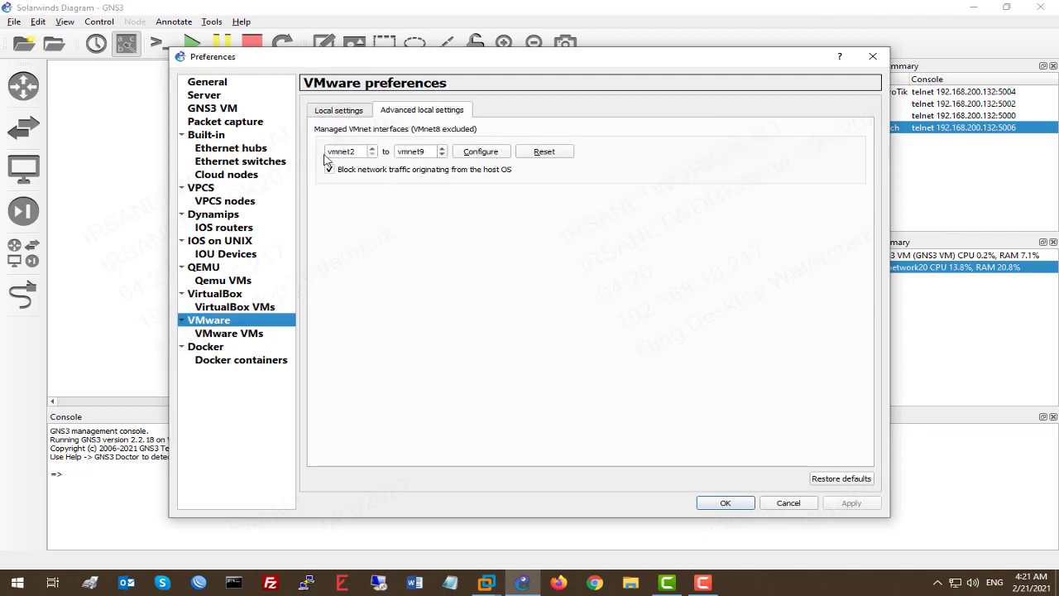
{"action": "left_click_drag", "start_coordinate": [358, 152], "coordinate": [315, 151]}
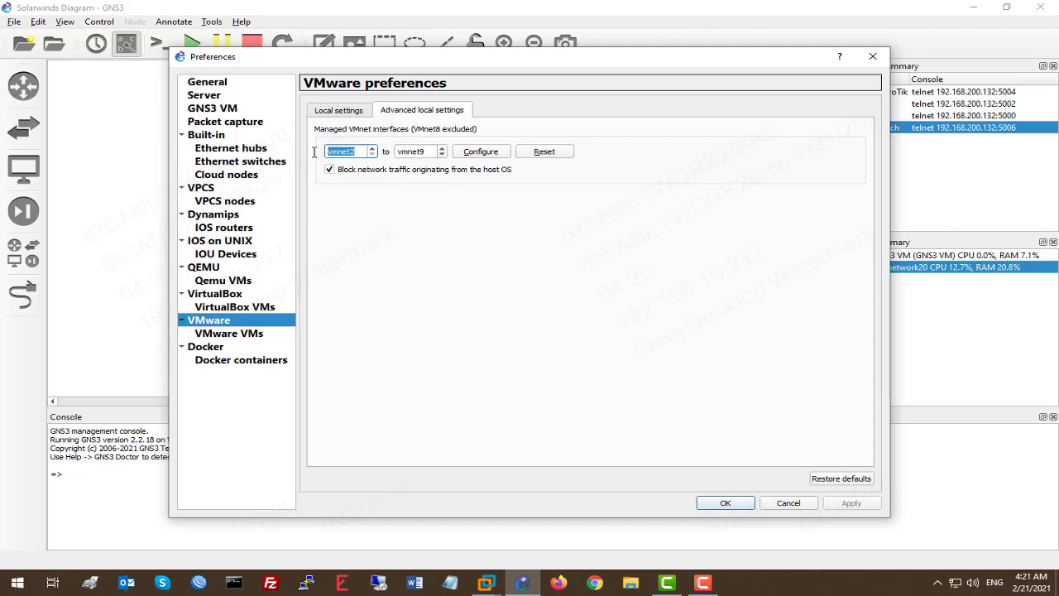
{"action": "left_click_drag", "start_coordinate": [424, 151], "coordinate": [363, 151]}
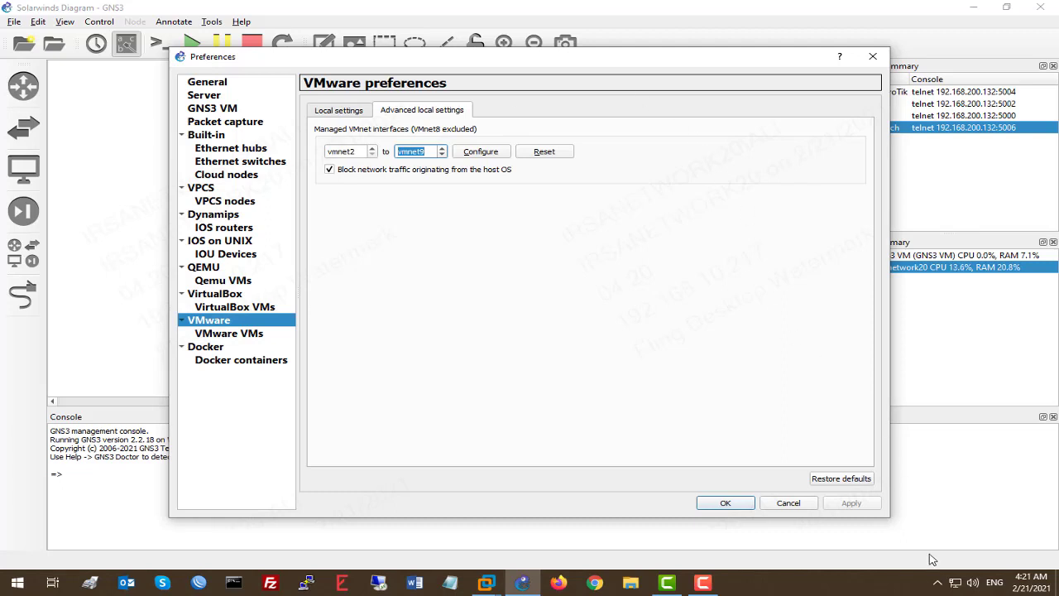
Open the Windows list of network adapters from the network and internet settings.
{"action": "right_click", "coordinate": [954, 582]}
{"action": "left_click", "coordinate": [970, 562]}
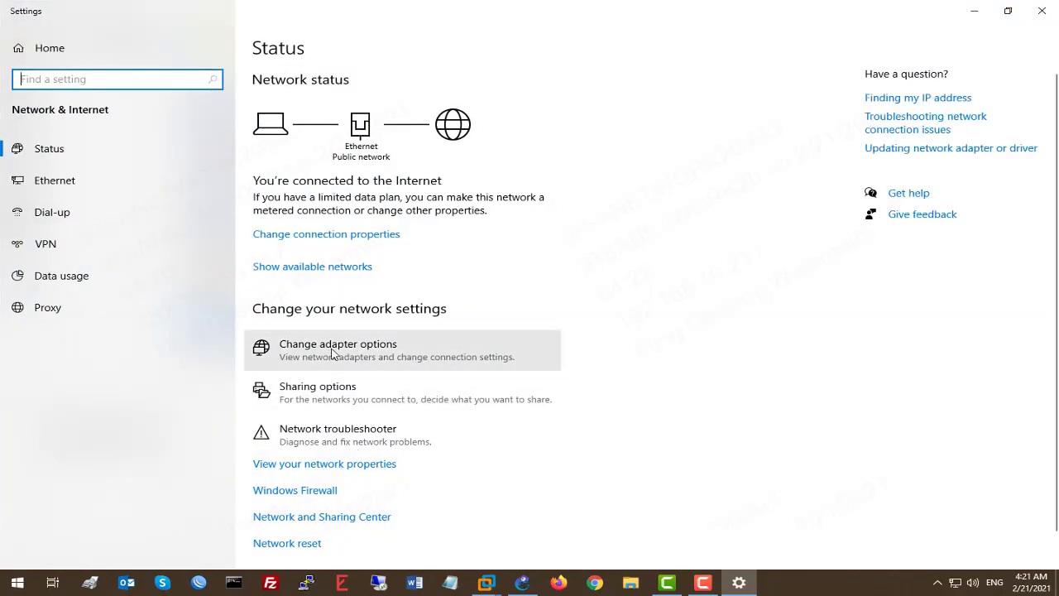
{"action": "left_click", "coordinate": [371, 354]}
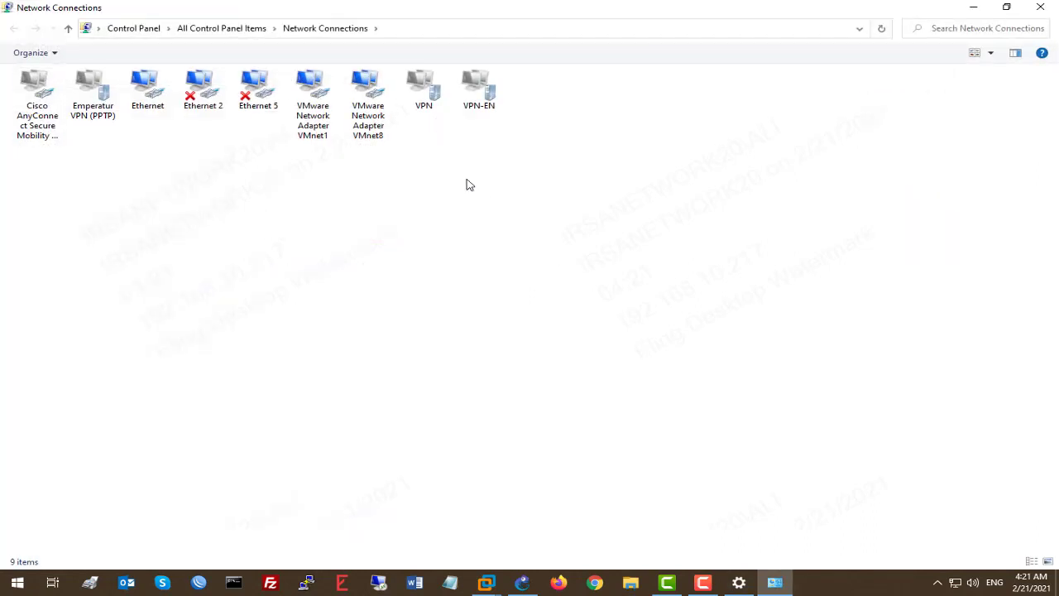
Examine which Ethernet and VMware network adapters exist on the host.
{"action": "left_click", "coordinate": [141, 100]}
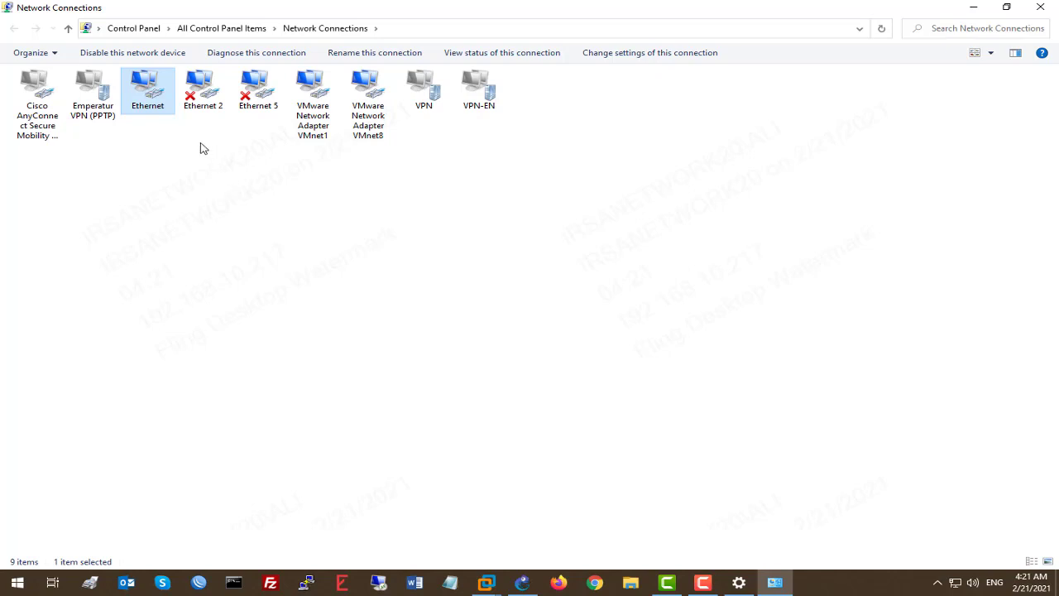
{"action": "left_click", "coordinate": [206, 91]}
{"action": "left_click", "coordinate": [252, 95]}
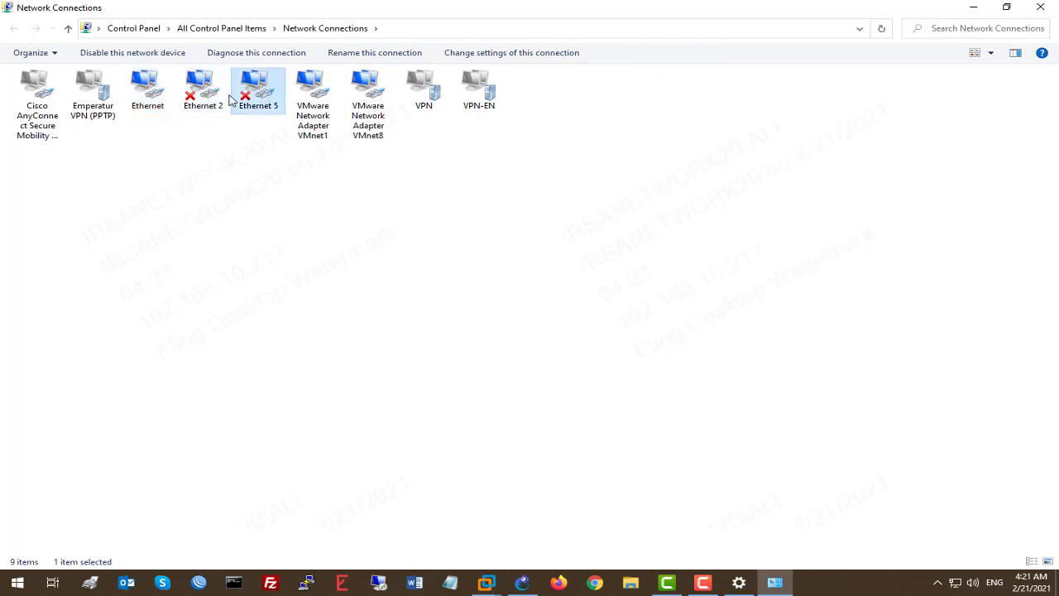
{"action": "left_click", "coordinate": [149, 95]}
{"action": "left_click", "coordinate": [203, 93]}
{"action": "left_click", "coordinate": [258, 97]}
{"action": "left_click", "coordinate": [267, 133]}
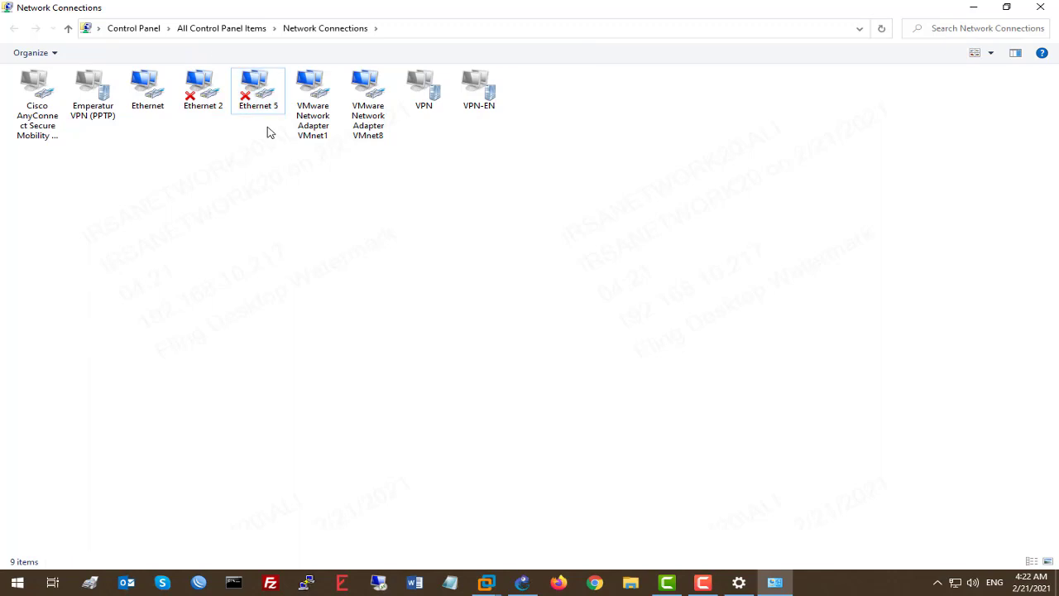
{"action": "left_click", "coordinate": [149, 93]}
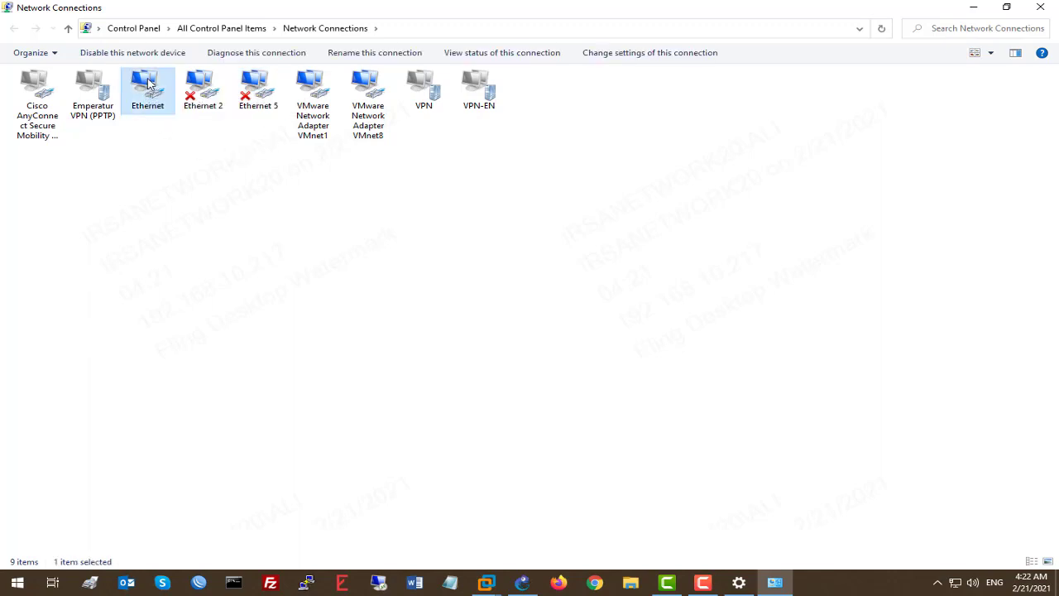
{"action": "left_click", "coordinate": [323, 99]}
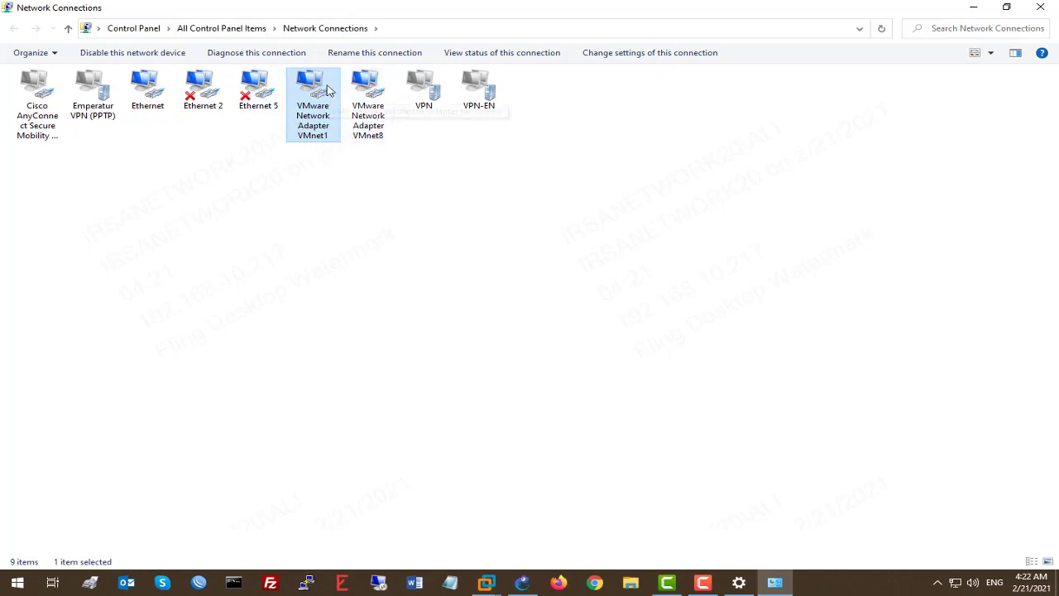
Compare the host's VMware adapters with the managed VMnet range in the GNS3 preferences.
{"action": "left_click", "coordinate": [499, 579]}
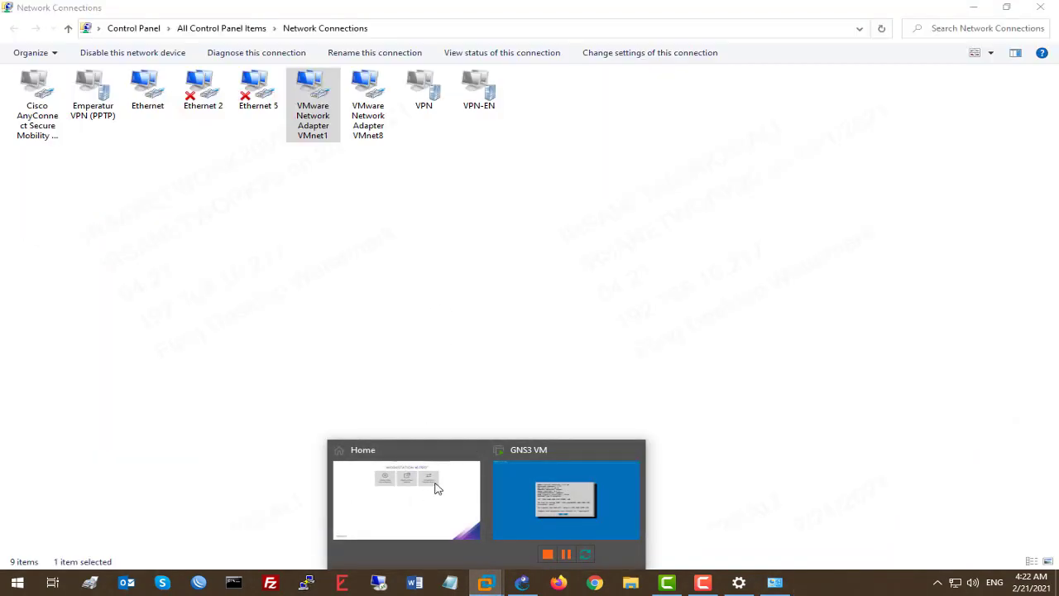
{"action": "mouse_move", "coordinate": [435, 509]}
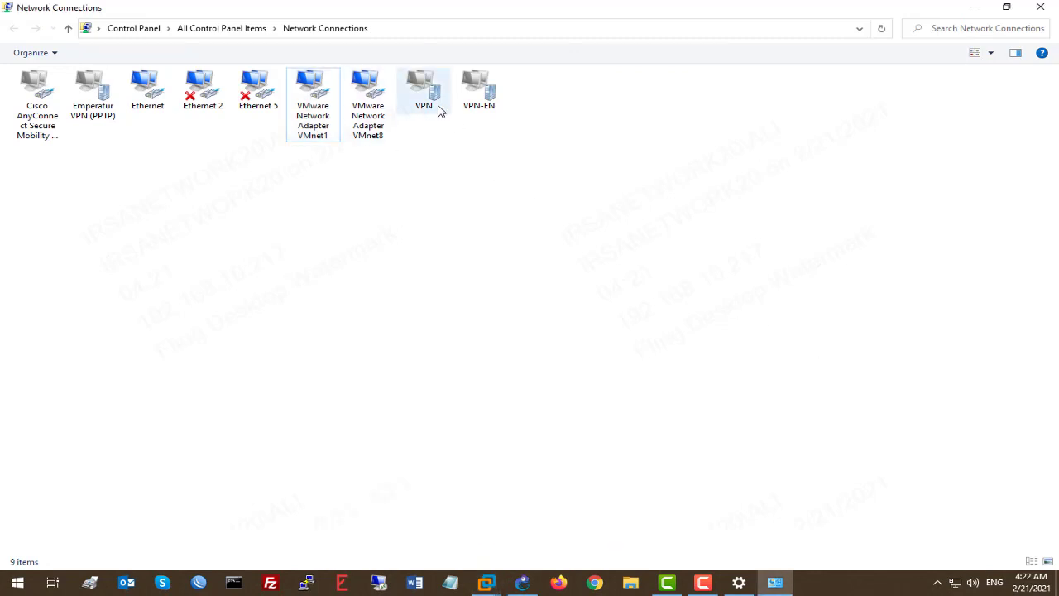
{"action": "left_click", "coordinate": [535, 586]}
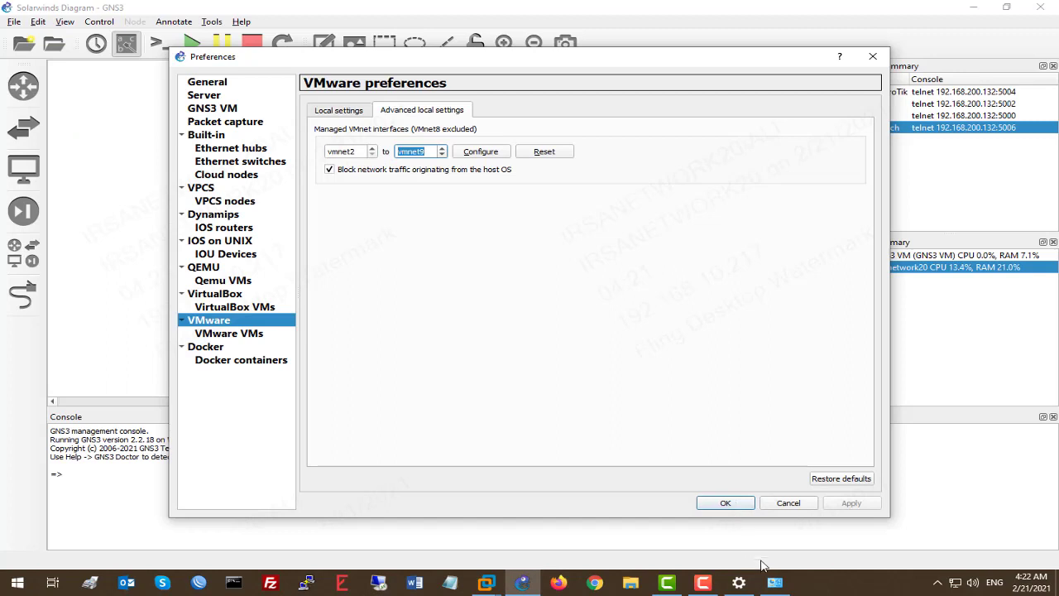
{"action": "left_click", "coordinate": [774, 580]}
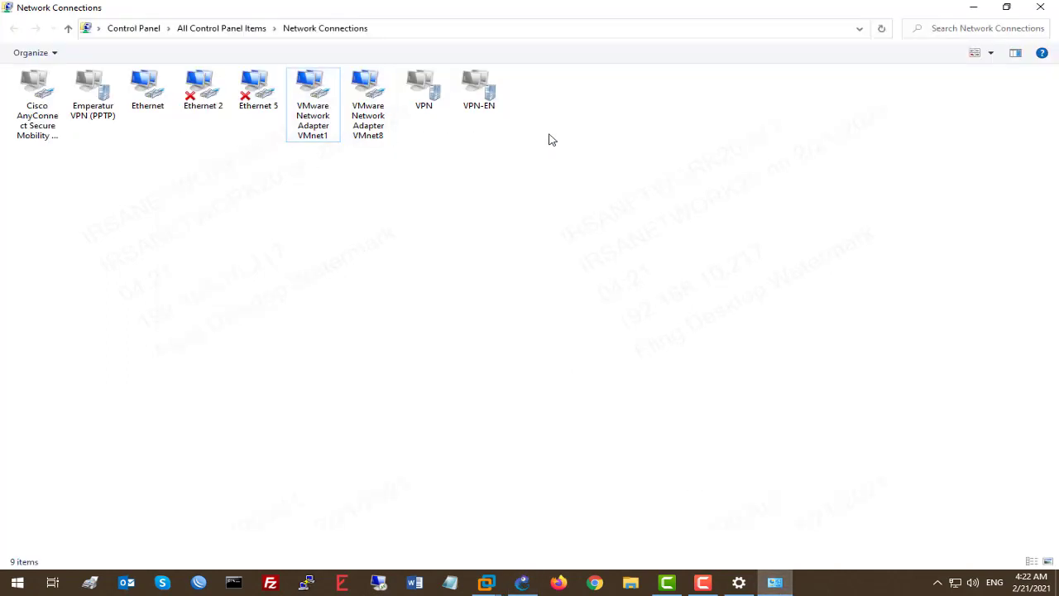
{"action": "left_click", "coordinate": [974, 11]}
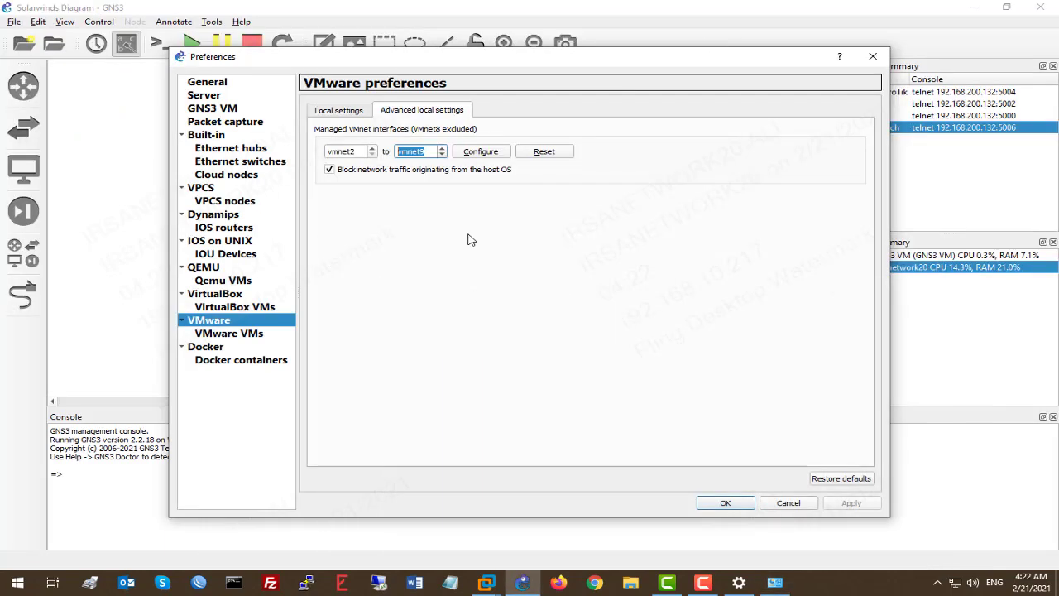
Configure the managed VMnet interfaces for the range vmnet2 to vmnet9.
{"action": "left_click", "coordinate": [425, 155]}
{"action": "type", "text": "1"}
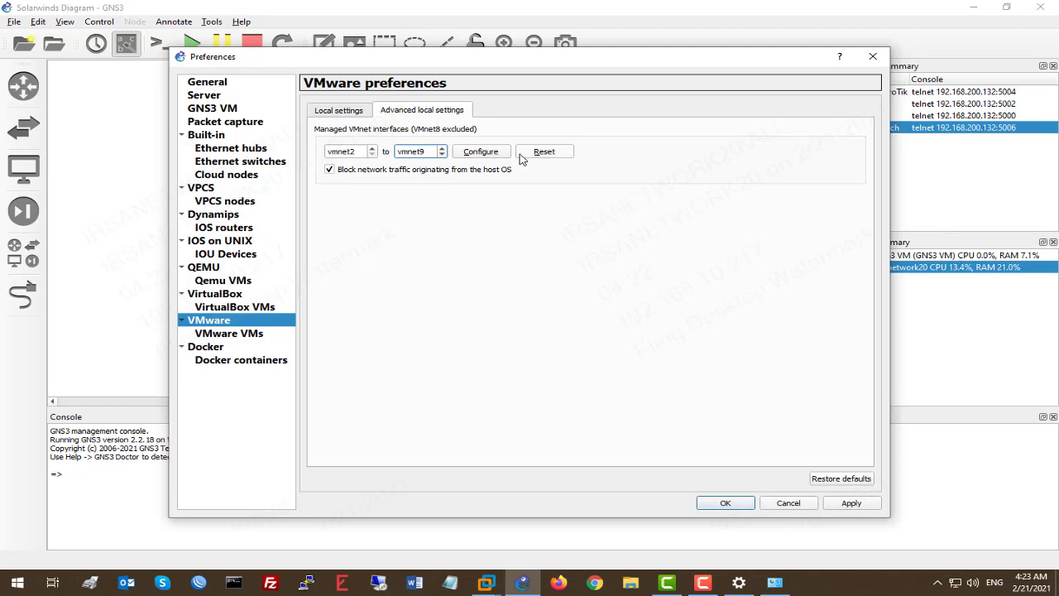
{"action": "left_click", "coordinate": [480, 151]}
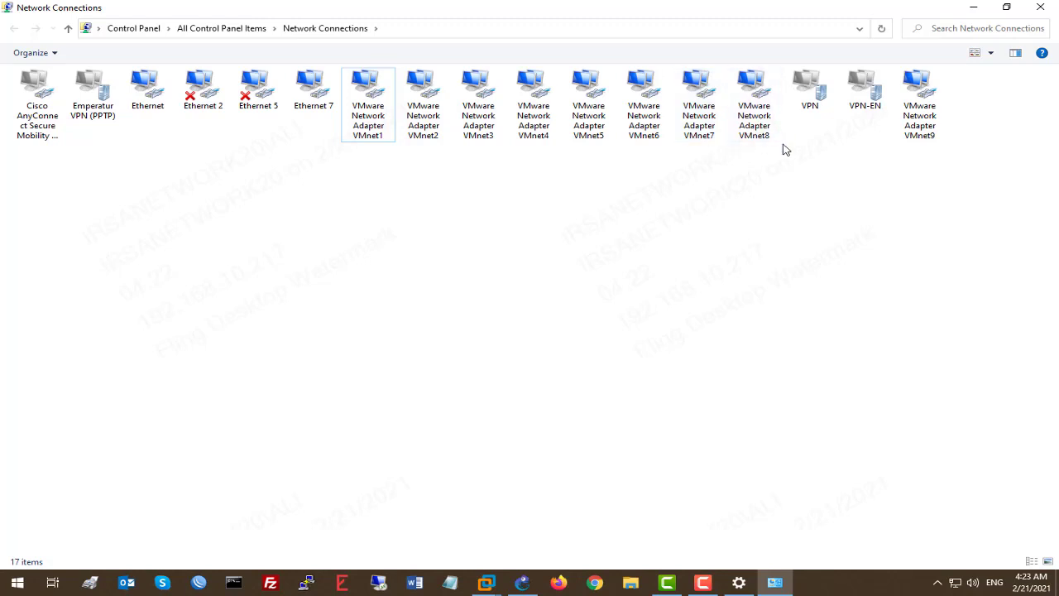
Check the Windows network connections for the added VMware adapters and return to the GNS3 preferences.
{"action": "left_click", "coordinate": [973, 7]}
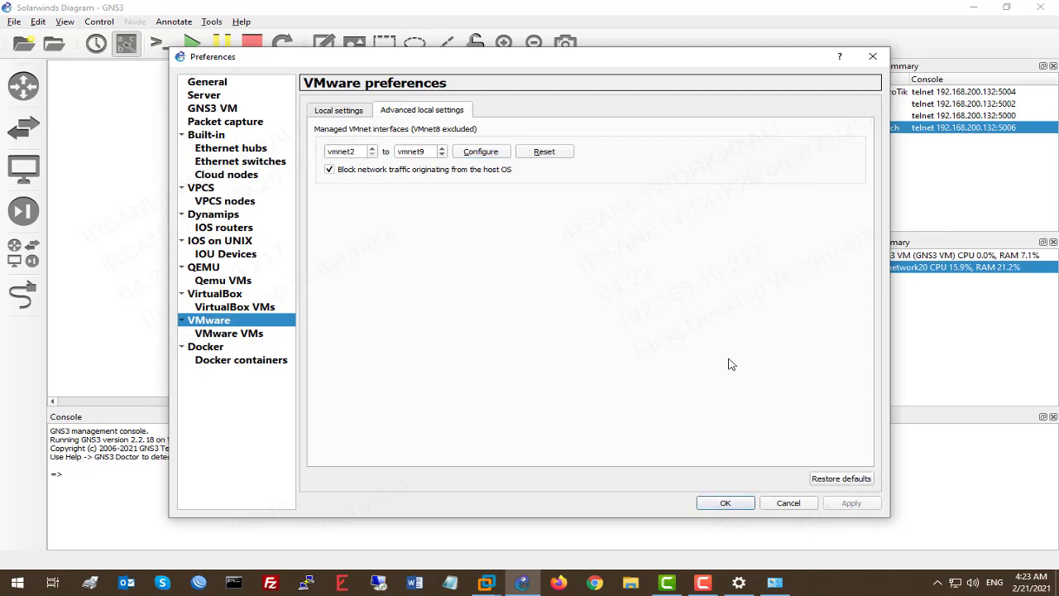
{"action": "left_click", "coordinate": [769, 581]}
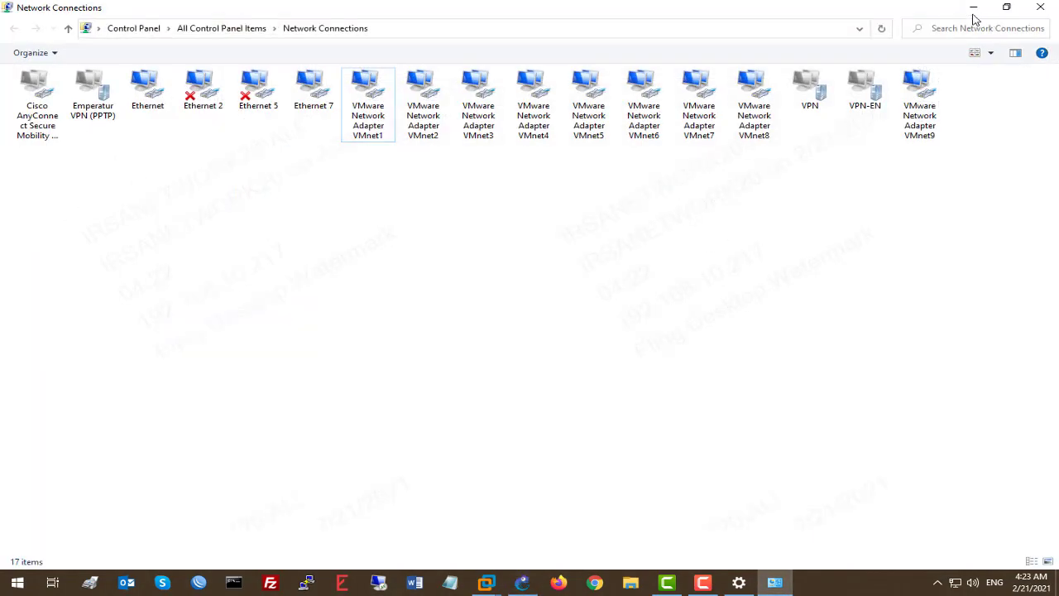
{"action": "left_click", "coordinate": [973, 10]}
Reset the managed VMnet interfaces and follow the removal in the network connections and the gns3vmnet.exe console.
{"action": "left_click", "coordinate": [539, 155]}
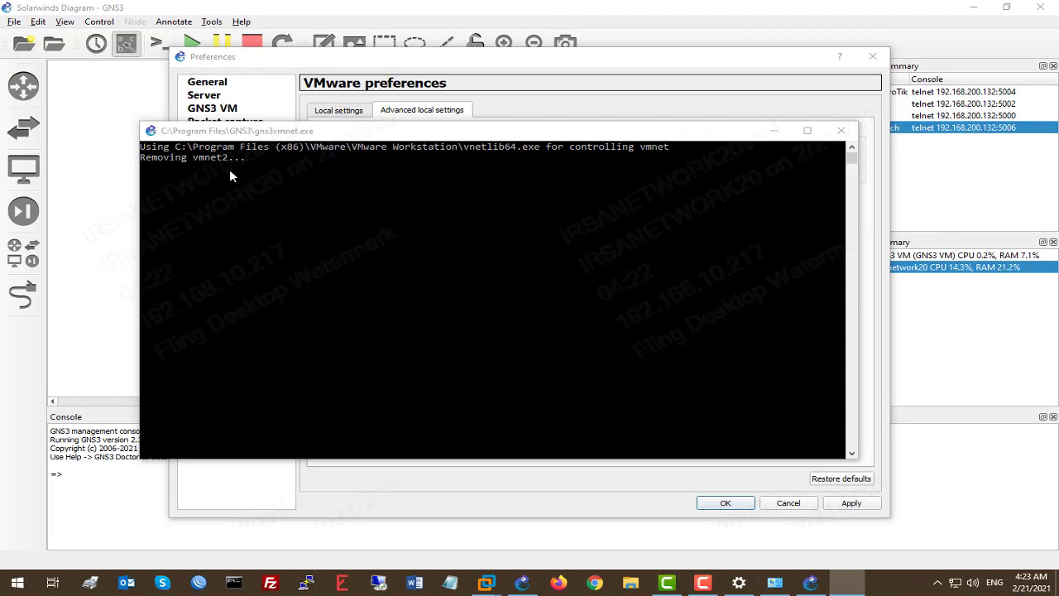
{"action": "left_click", "coordinate": [775, 583]}
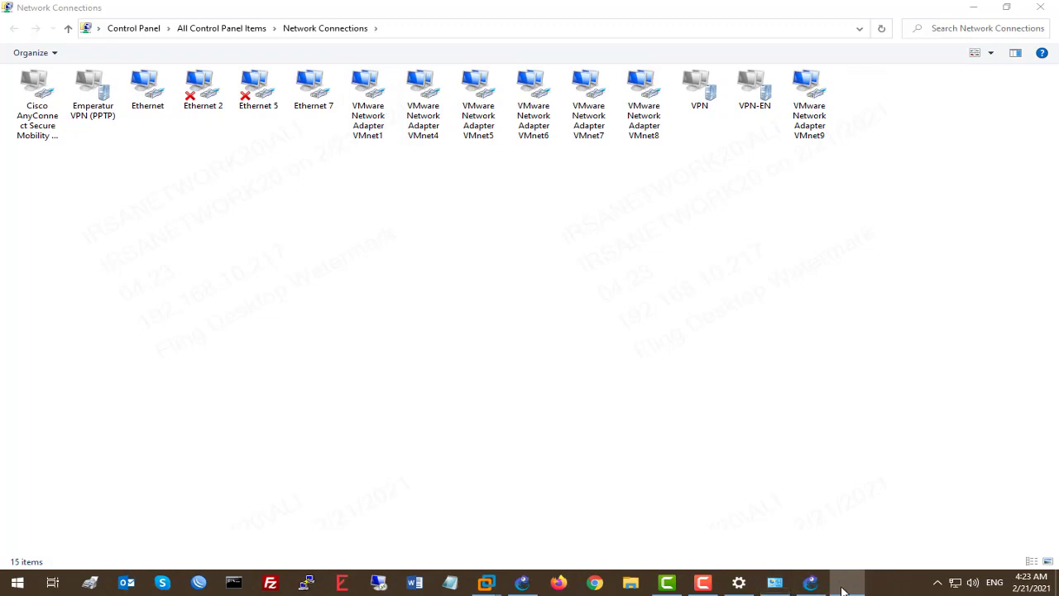
{"action": "mouse_move", "coordinate": [846, 589]}
{"action": "left_click", "coordinate": [810, 583]}
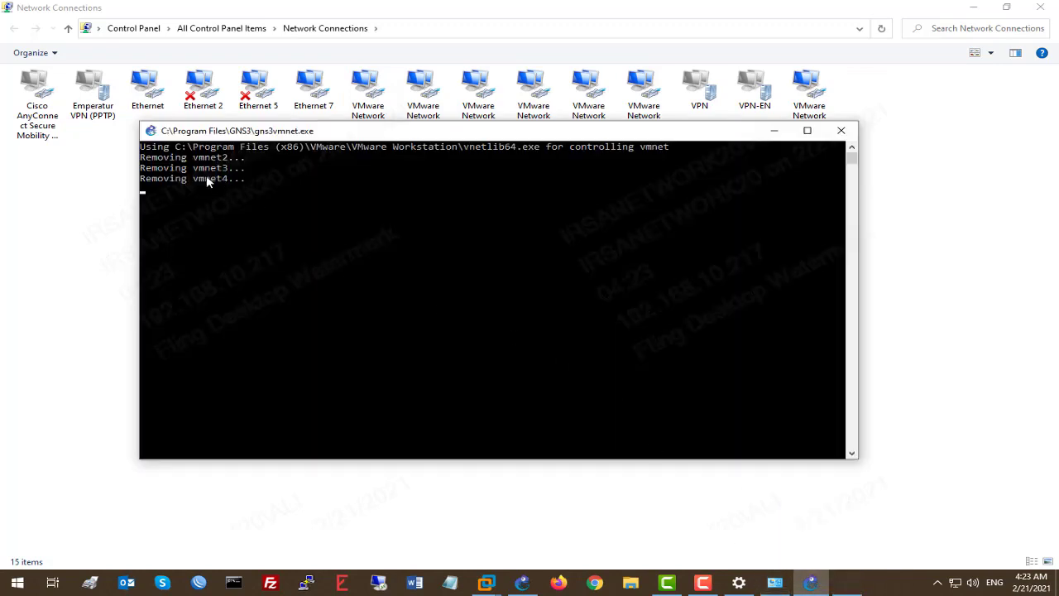
Return to the GNS3 preferences and configure the managed VMnet interfaces vmnet2 to vmnet9 again.
{"action": "left_click_drag", "start_coordinate": [370, 139], "coordinate": [371, 221]}
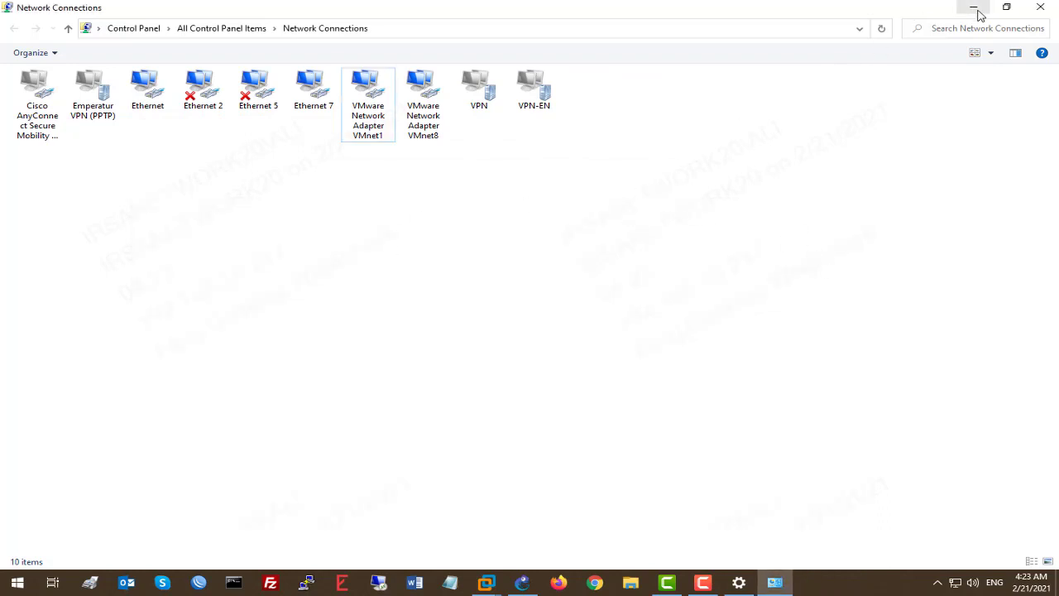
{"action": "left_click", "coordinate": [974, 10]}
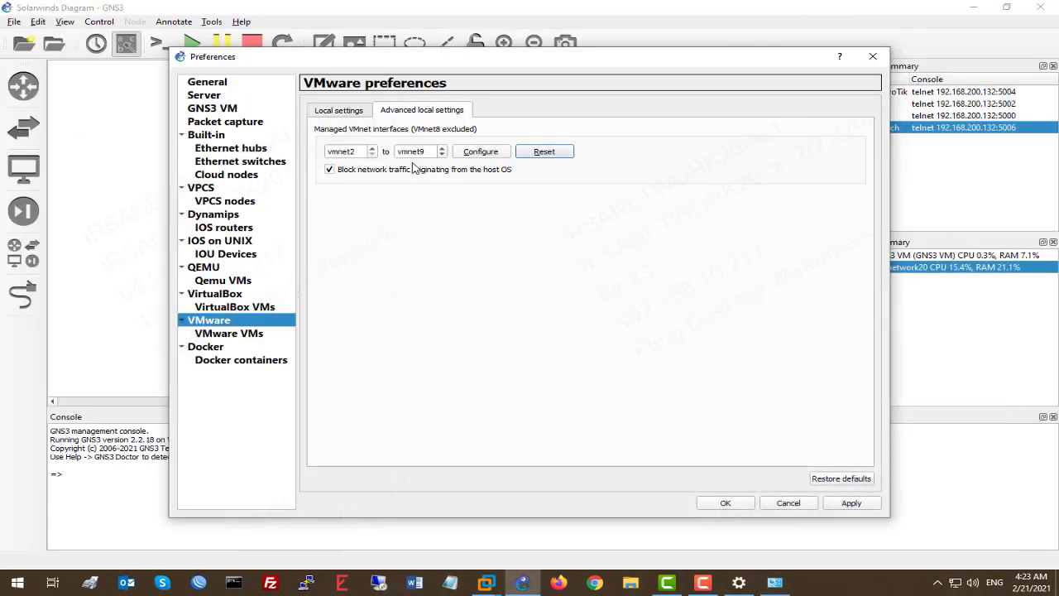
{"action": "left_click", "coordinate": [480, 153]}
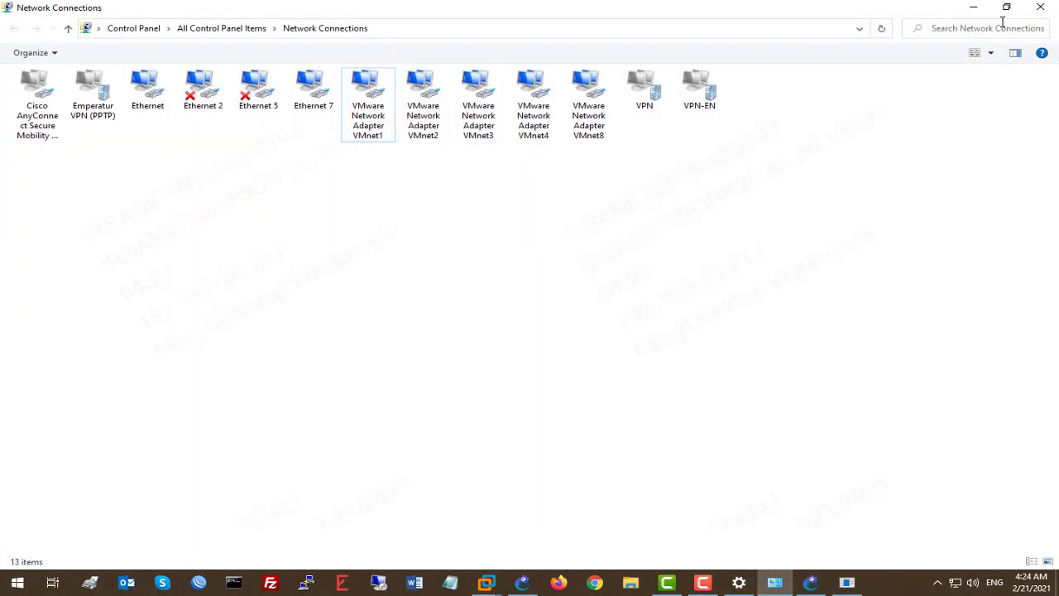
Check the Windows network connections for the recreated VMware adapters and apply the VMware preferences in GNS3.
{"action": "left_click", "coordinate": [973, 7]}
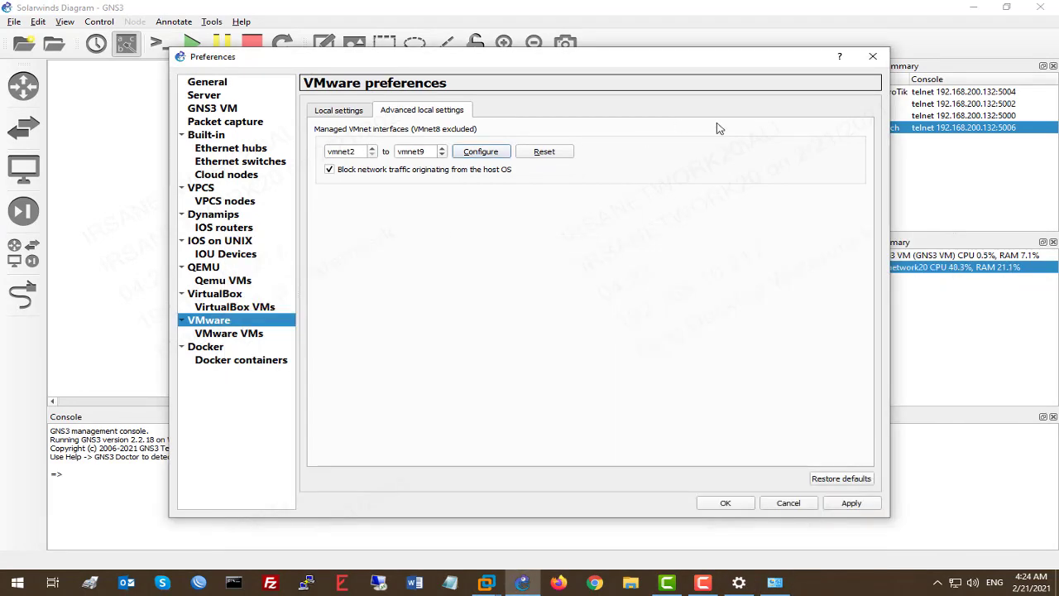
{"action": "left_click", "coordinate": [774, 582]}
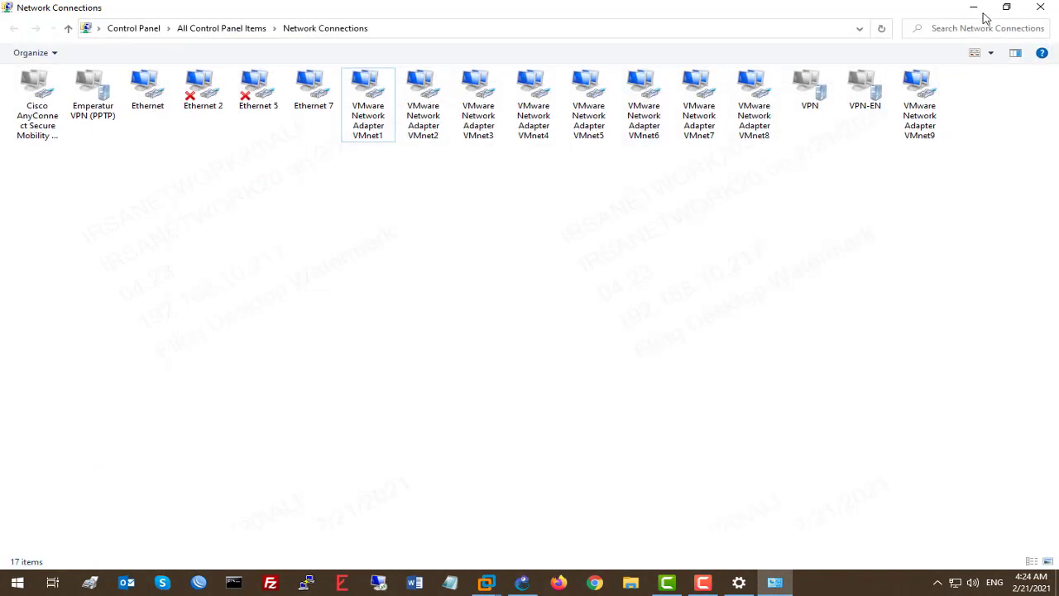
{"action": "left_click", "coordinate": [983, 13]}
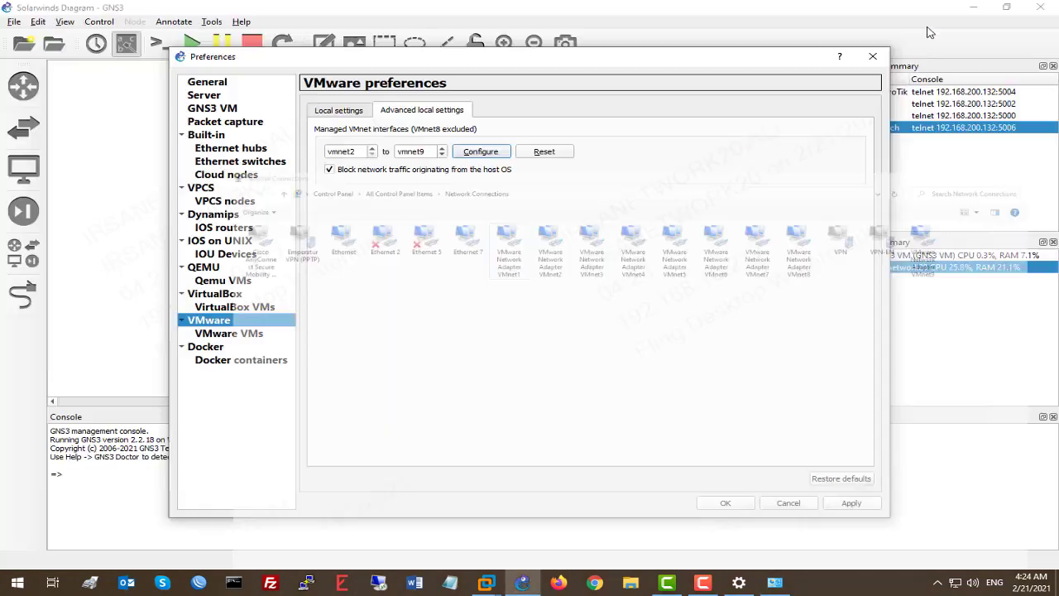
{"action": "left_click", "coordinate": [855, 507]}
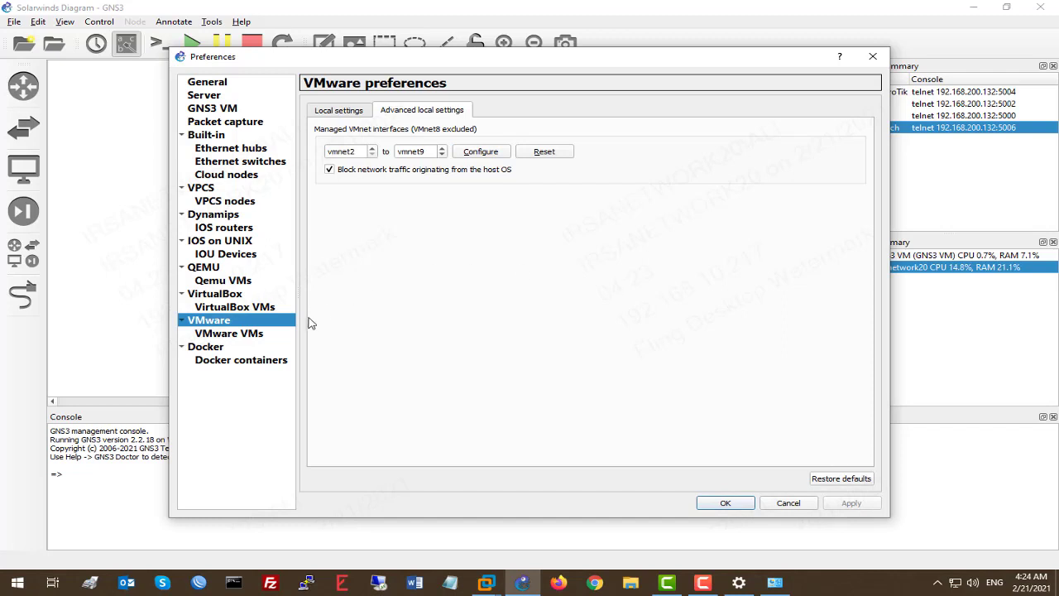
Create a new VMware VM template that runs the Solarwinds NPM virtual machine on the local computer, without using it as a linked base.
{"action": "left_click", "coordinate": [249, 335]}
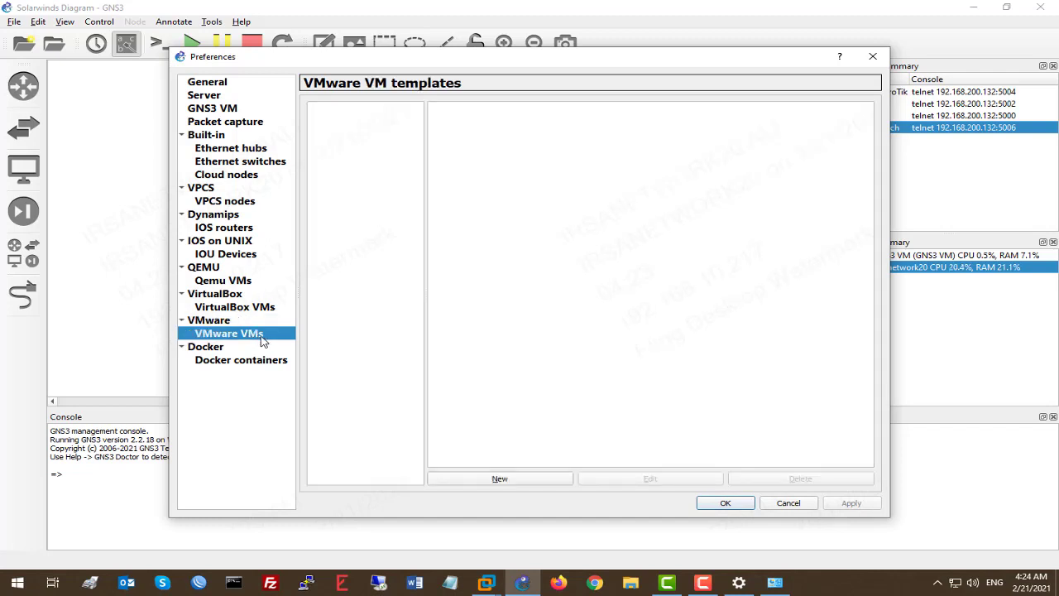
{"action": "left_click", "coordinate": [539, 486]}
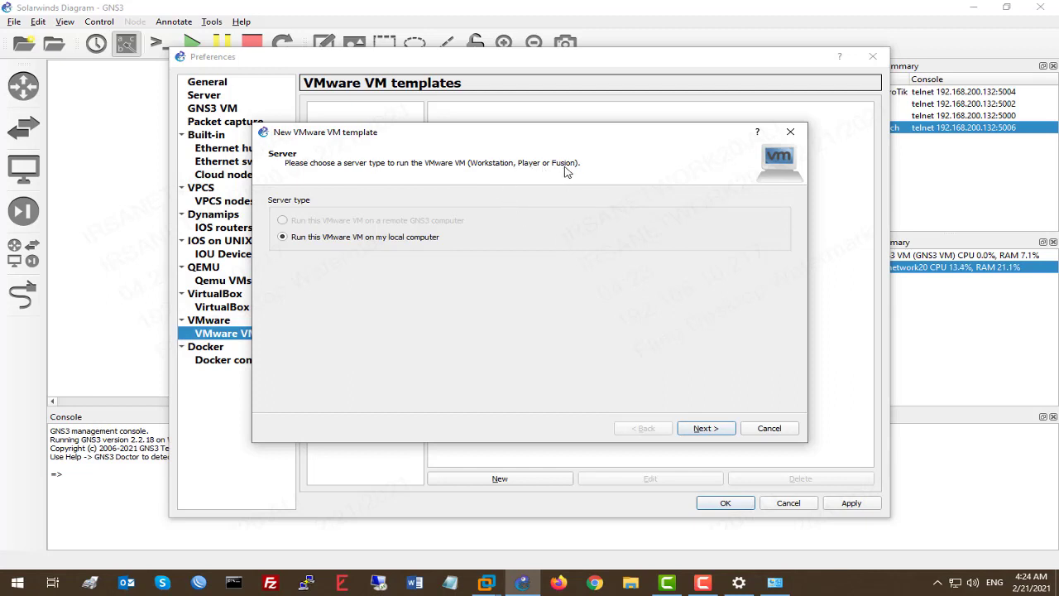
{"action": "left_click", "coordinate": [707, 430]}
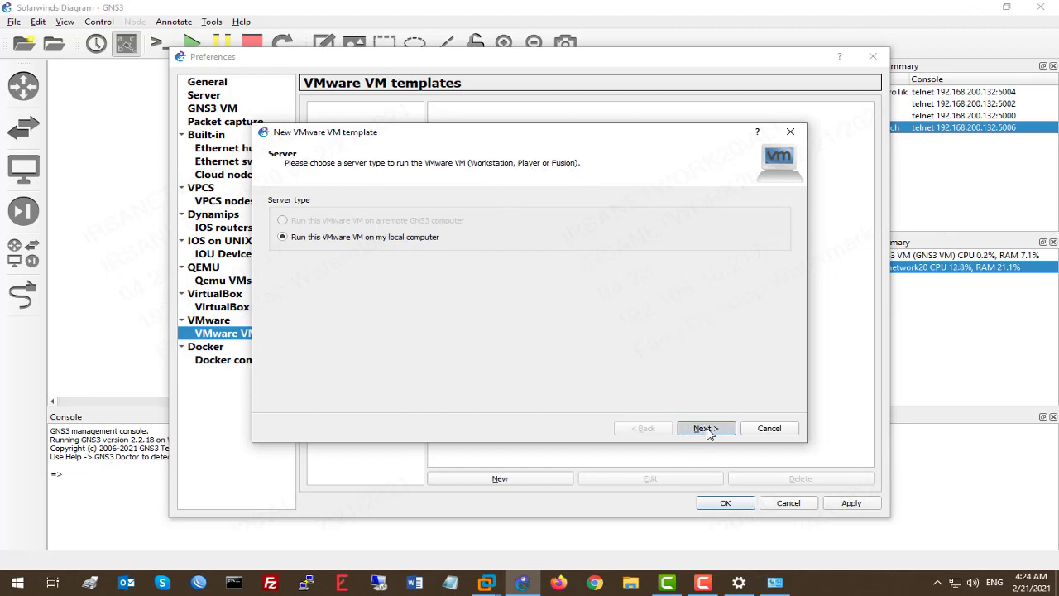
{"action": "left_click", "coordinate": [525, 205]}
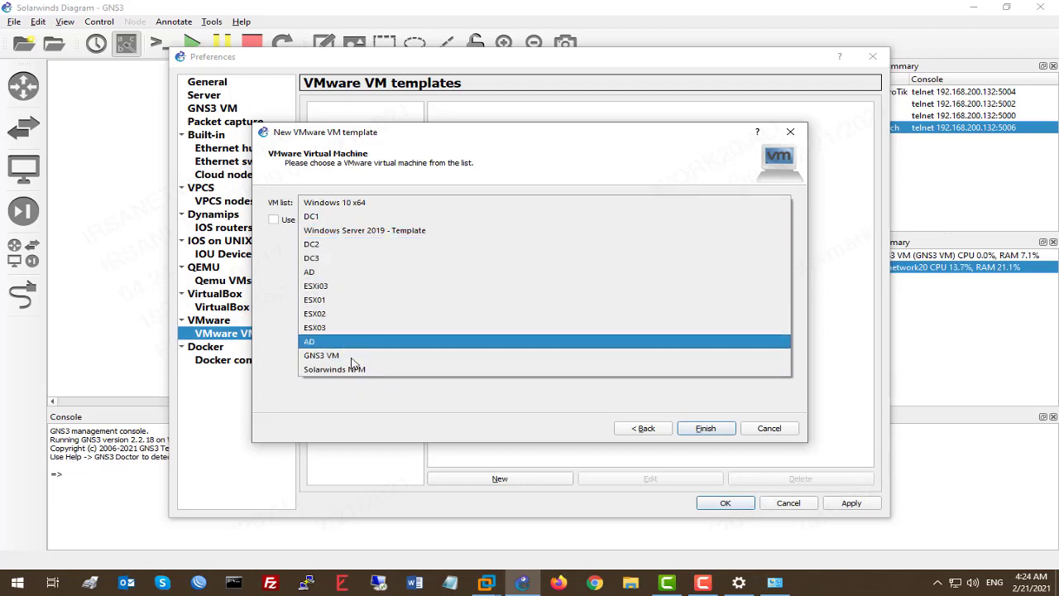
{"action": "left_click", "coordinate": [406, 374]}
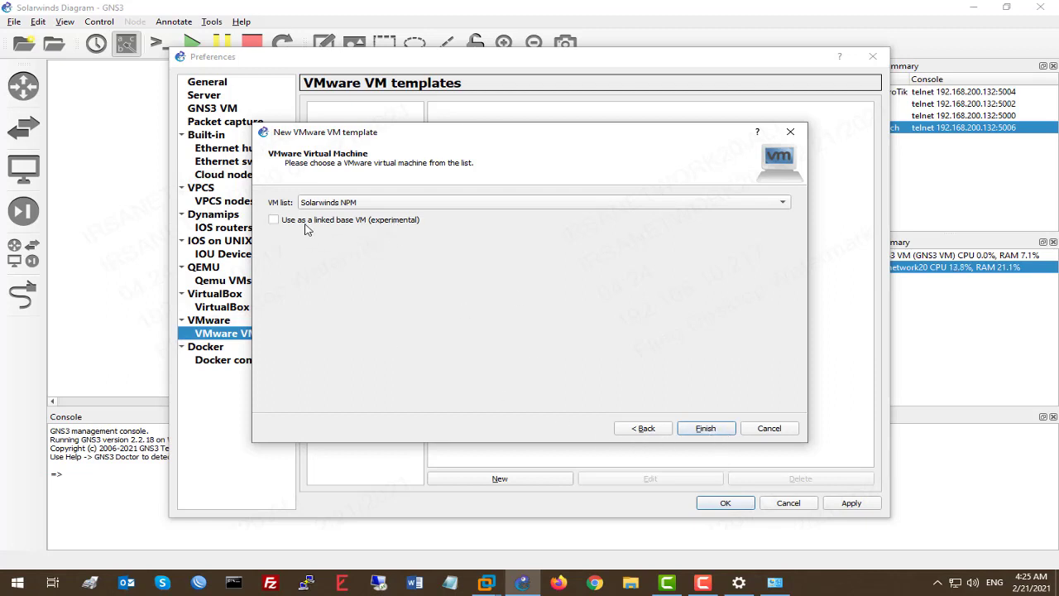
{"action": "left_click", "coordinate": [716, 431]}
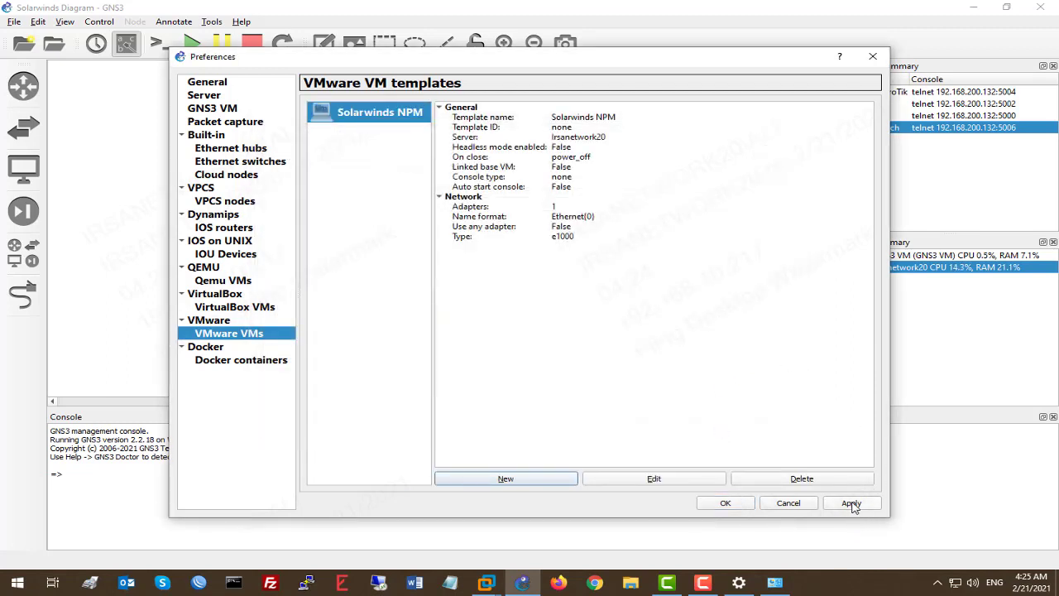
Edit the Solarwinds NPM template's network settings with adapter type e1000 and save the preferences.
{"action": "left_click", "coordinate": [680, 483]}
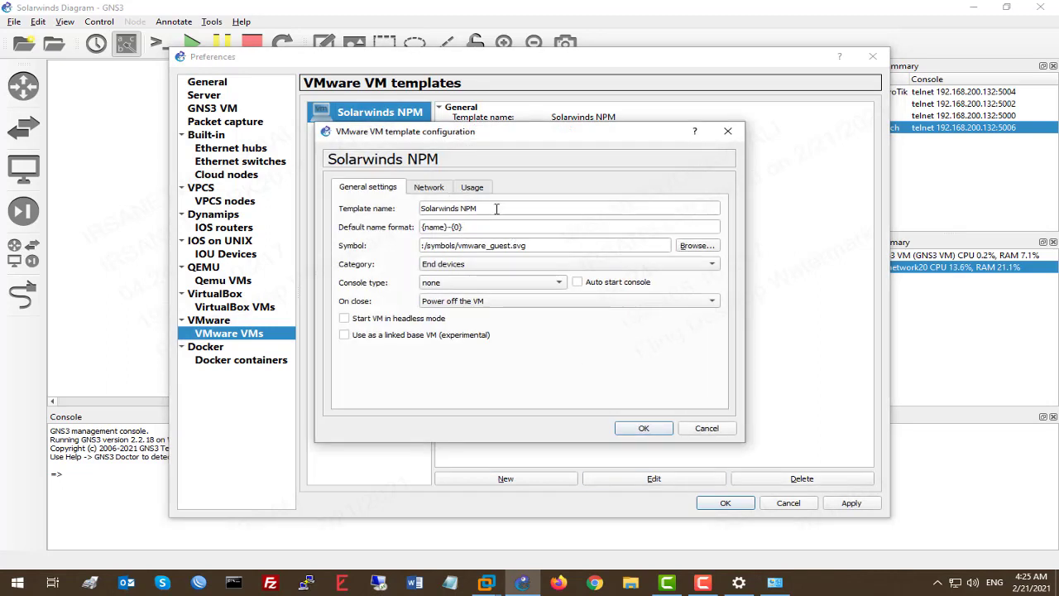
{"action": "left_click", "coordinate": [430, 188]}
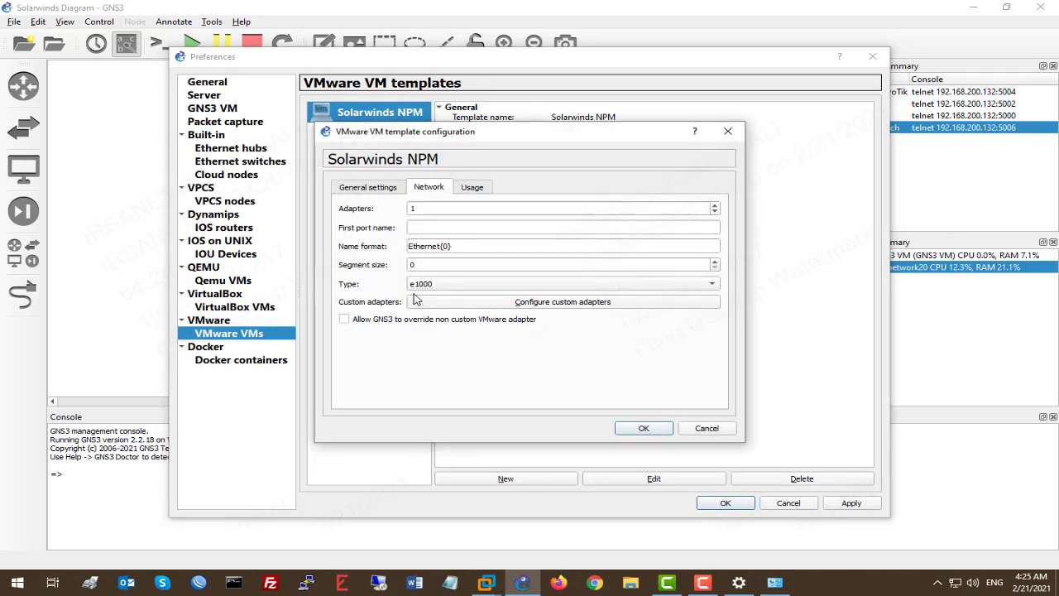
{"action": "left_click", "coordinate": [445, 285]}
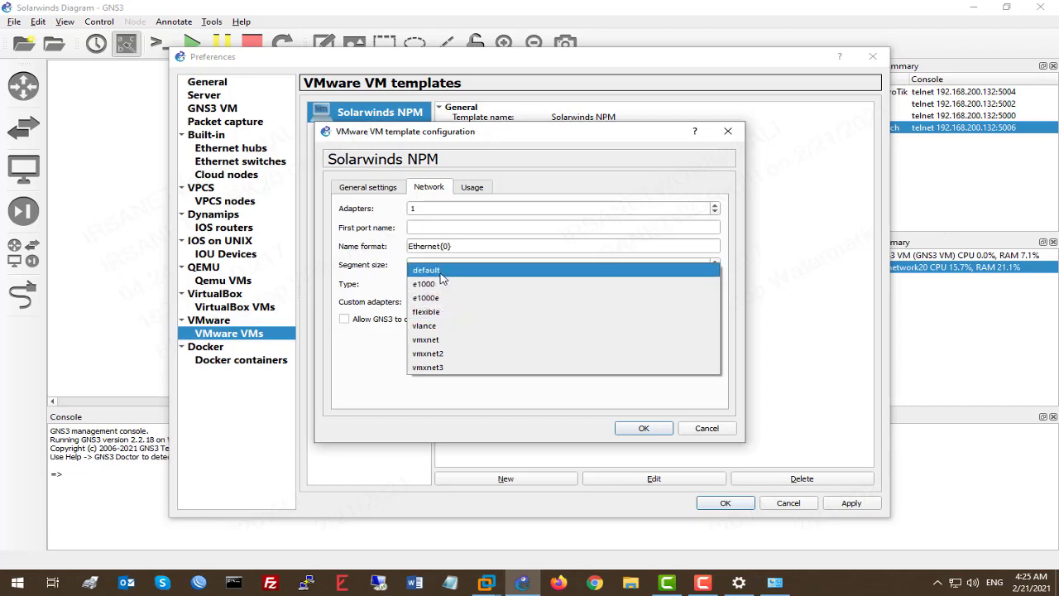
{"action": "left_click", "coordinate": [443, 276]}
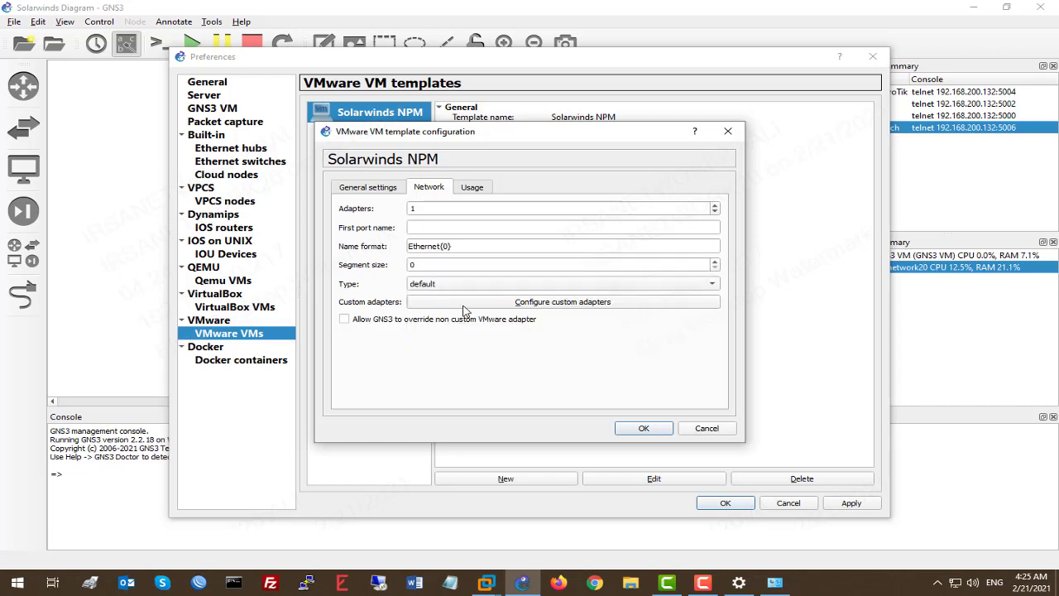
{"action": "left_click", "coordinate": [472, 284]}
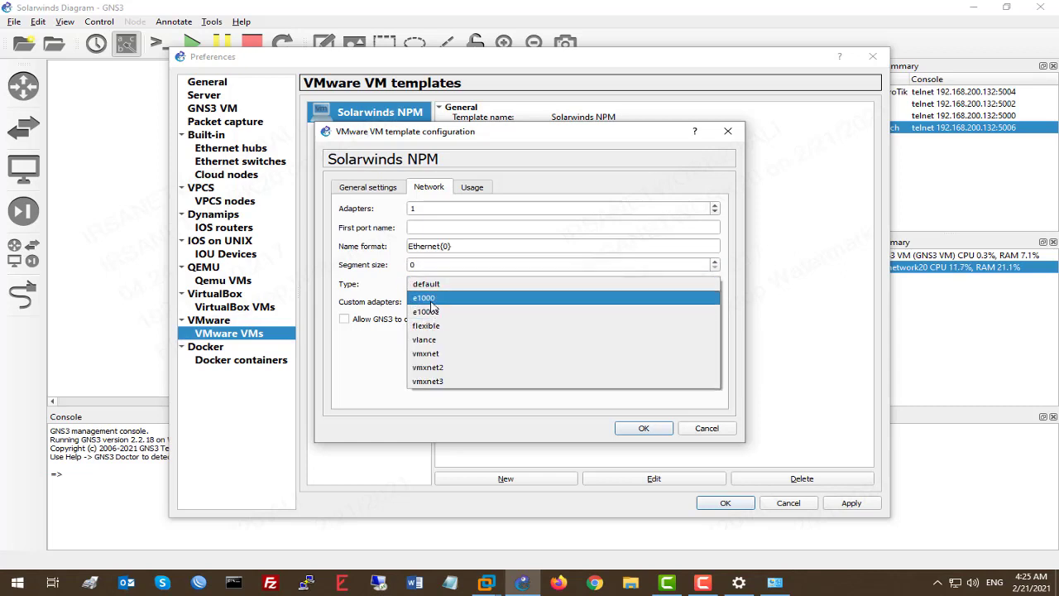
{"action": "left_click", "coordinate": [434, 299]}
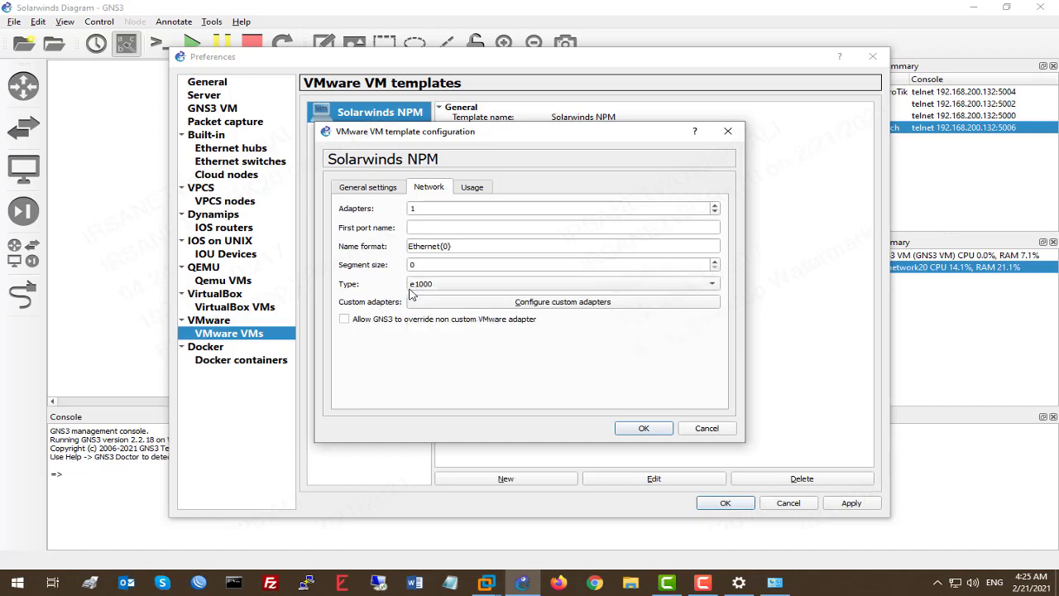
{"action": "left_click", "coordinate": [643, 427]}
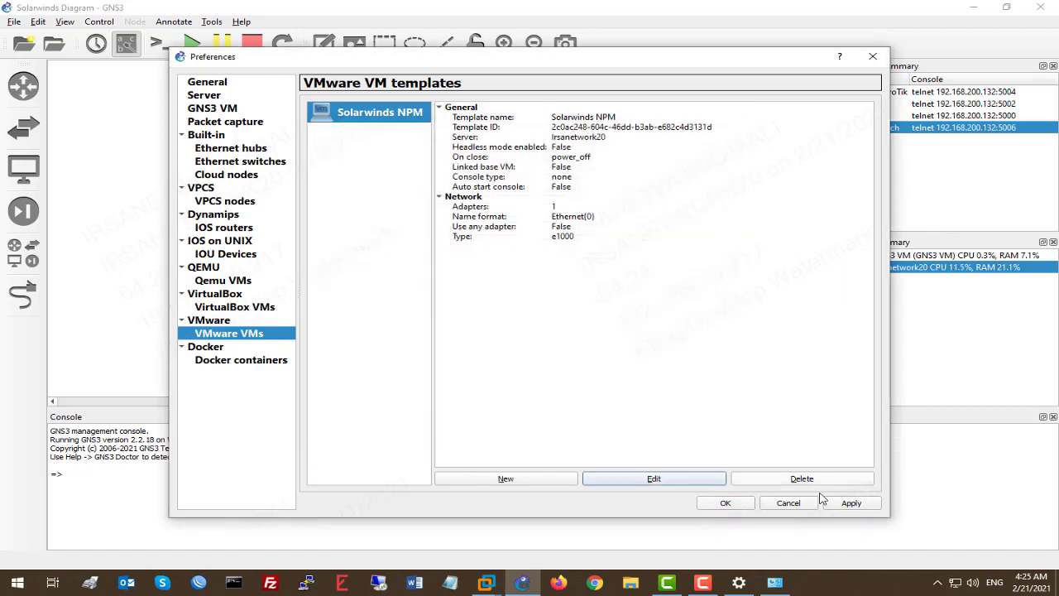
{"action": "left_click", "coordinate": [850, 505]}
{"action": "left_click", "coordinate": [726, 504]}
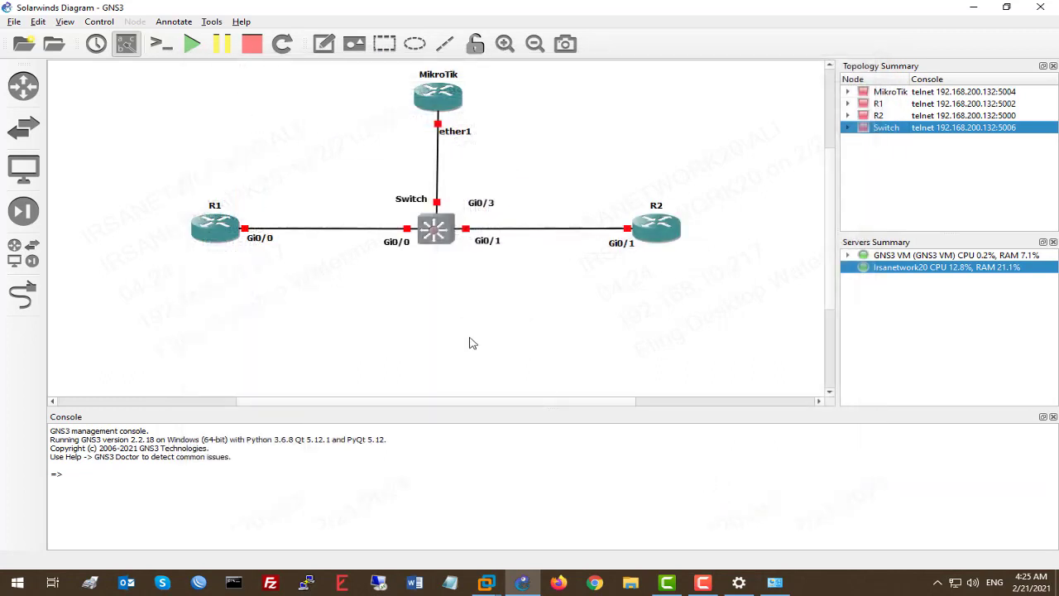
Show all available devices in GNS3, and look at the VMware Workstation home page before returning to the topology.
{"action": "left_click", "coordinate": [24, 265]}
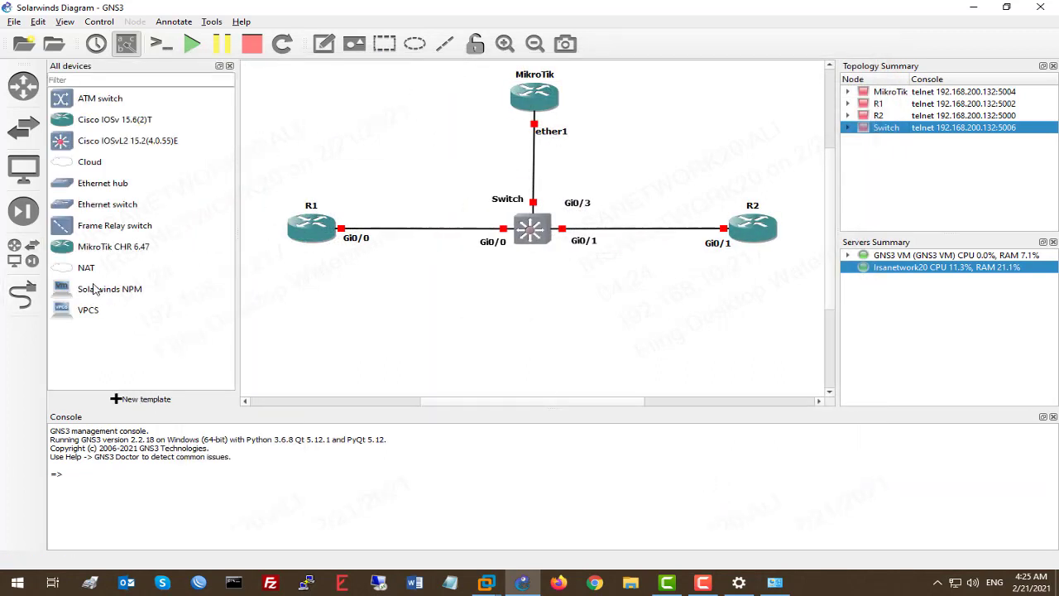
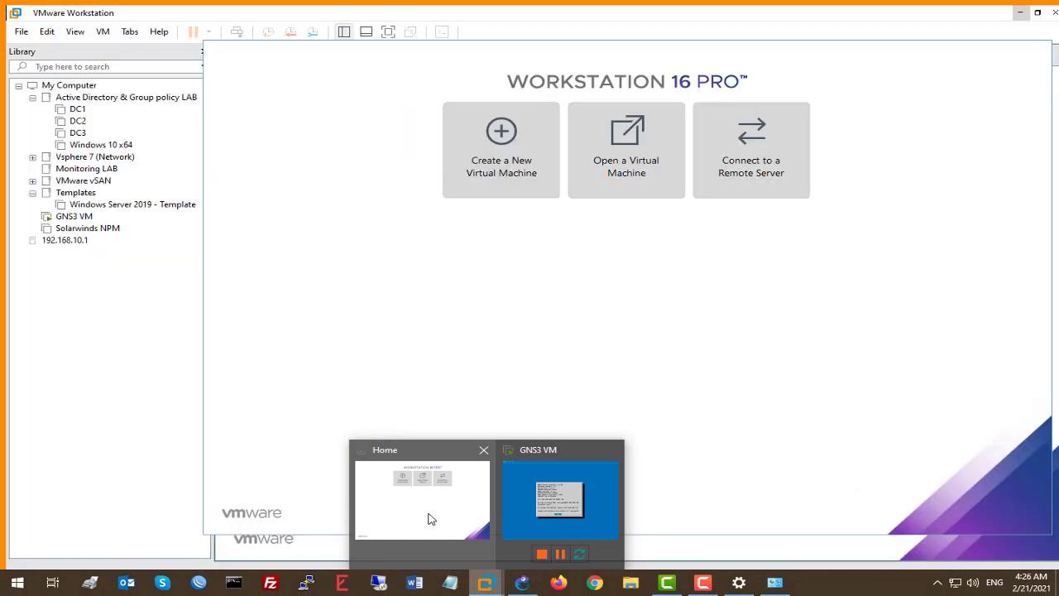
{"action": "left_click", "coordinate": [444, 512]}
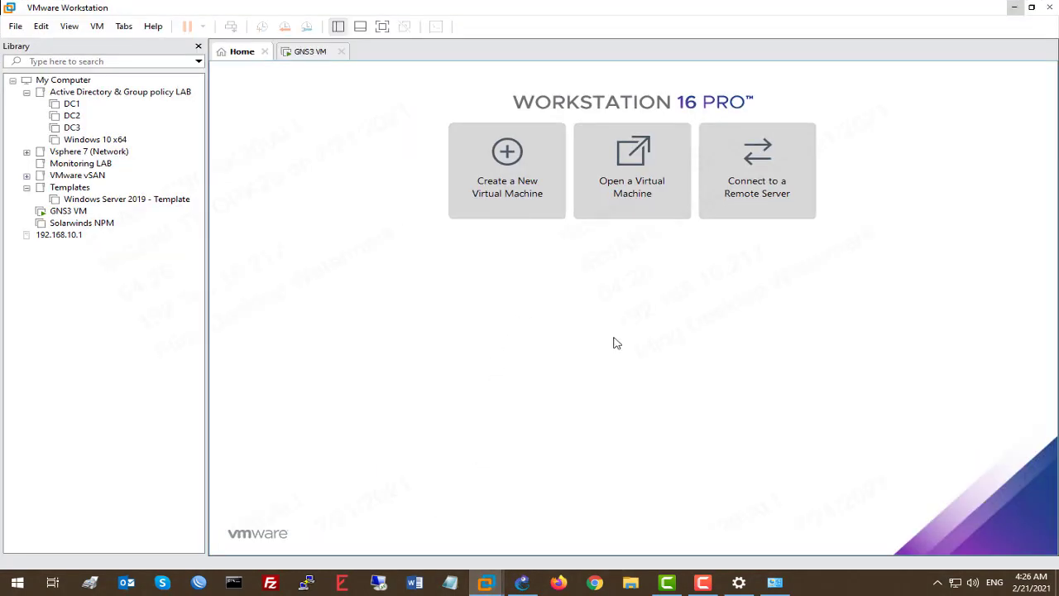
{"action": "left_click", "coordinate": [1018, 12]}
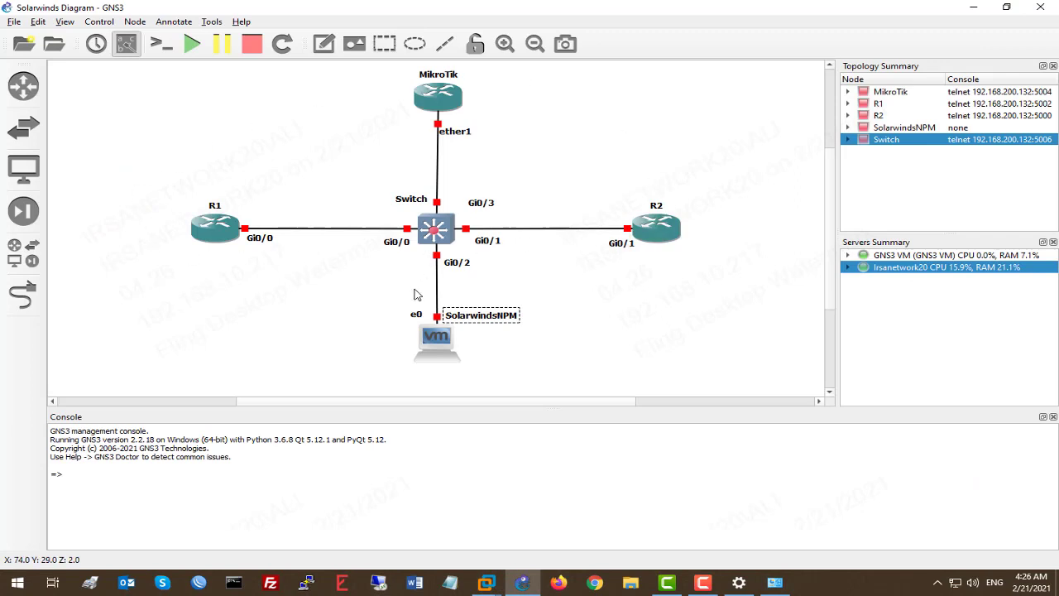
Open the SolarwindsNPM node's configuration and choose e1000 as its network adapter type.
{"action": "mouse_move", "coordinate": [439, 348]}
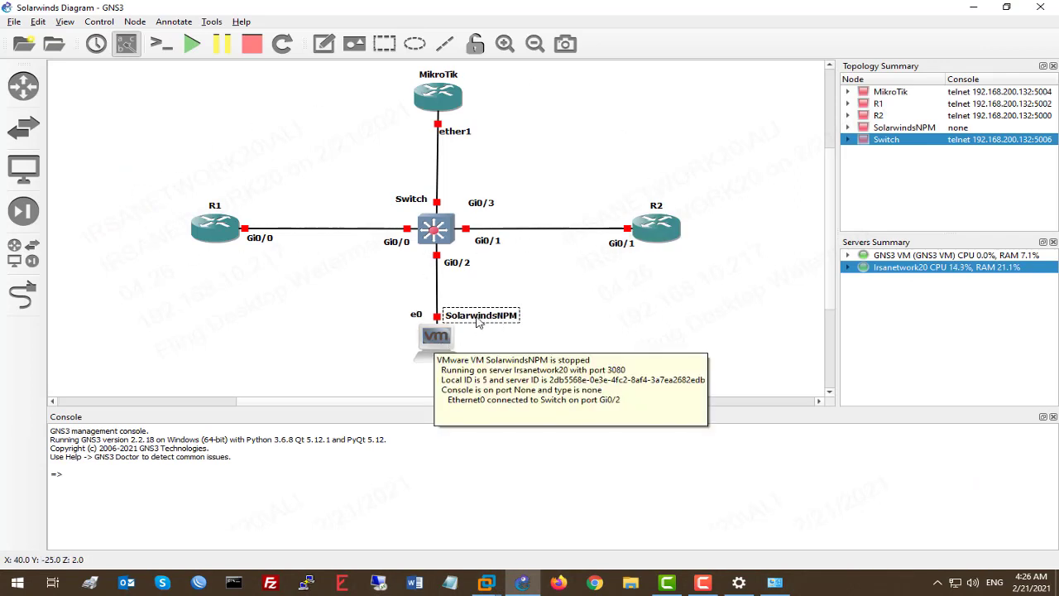
{"action": "right_click", "coordinate": [442, 343]}
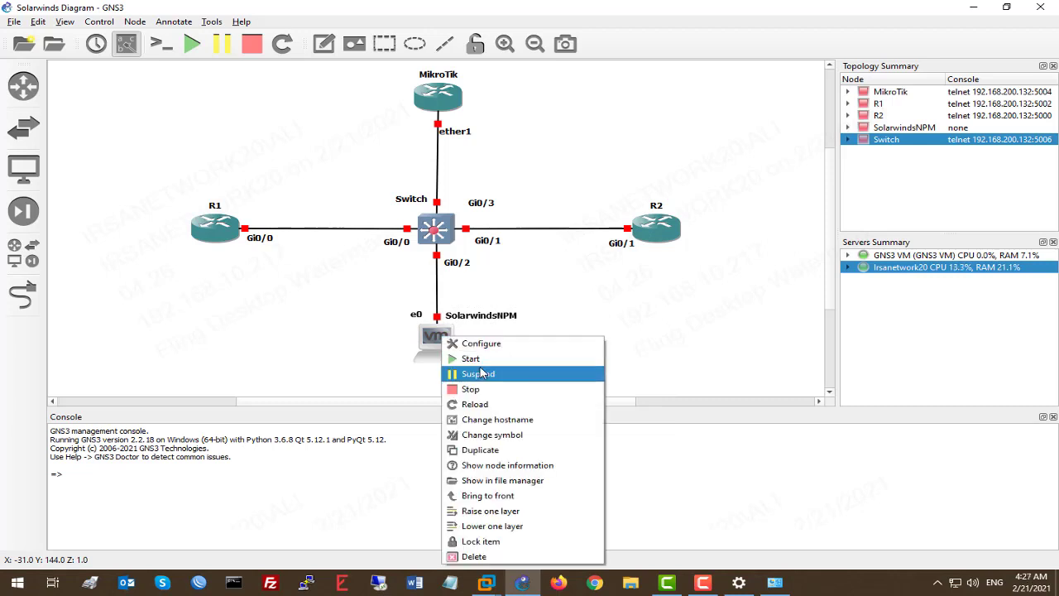
{"action": "left_click", "coordinate": [498, 348]}
{"action": "left_click", "coordinate": [393, 187]}
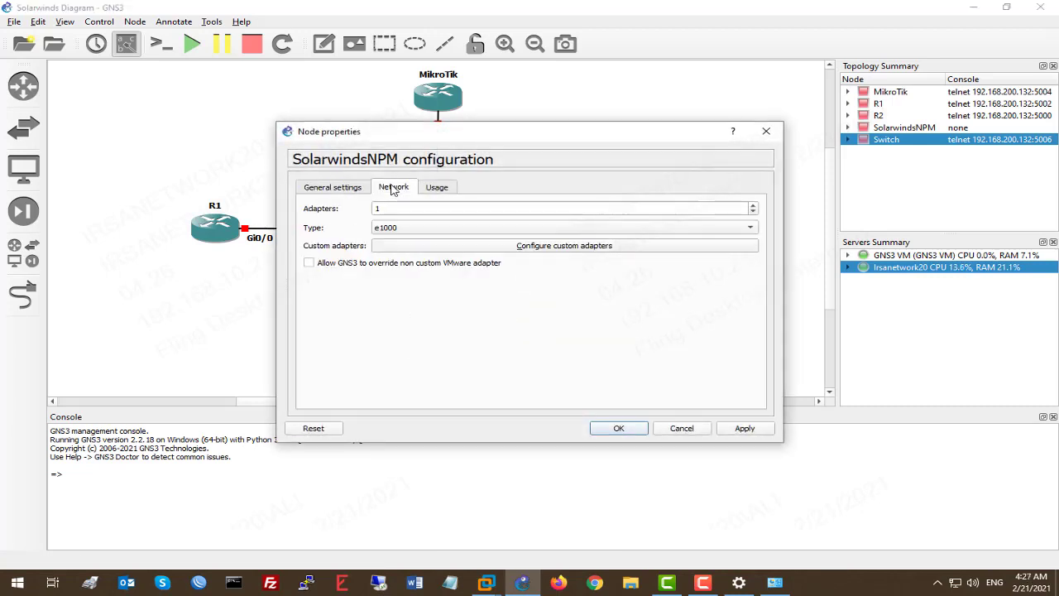
{"action": "left_click", "coordinate": [439, 229]}
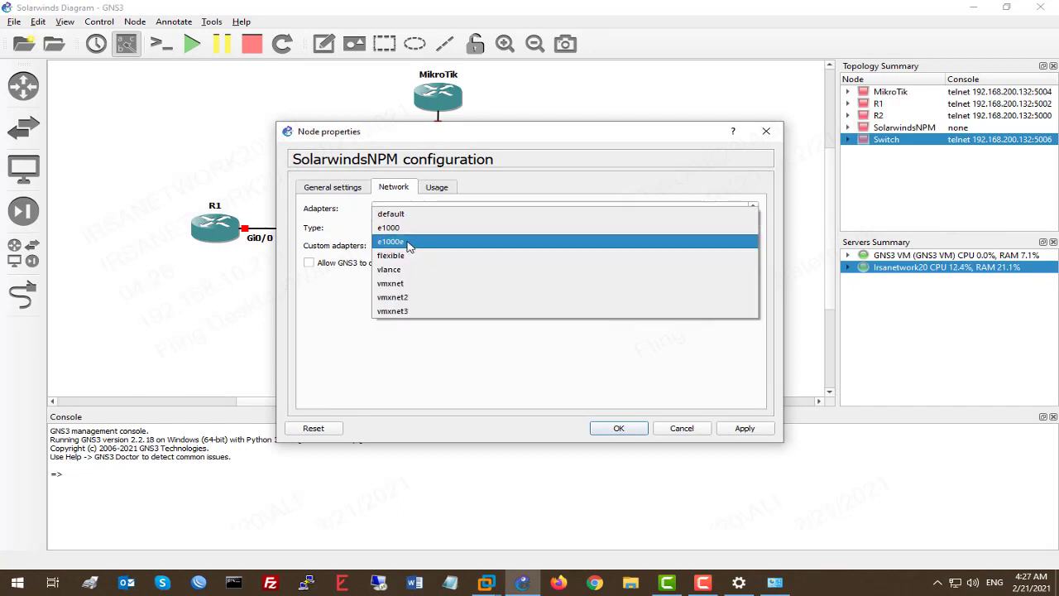
{"action": "left_click", "coordinate": [415, 247]}
Allow GNS3 to override non custom VMware adapters for the SolarwindsNPM node and save its configuration.
{"action": "left_click", "coordinate": [445, 186]}
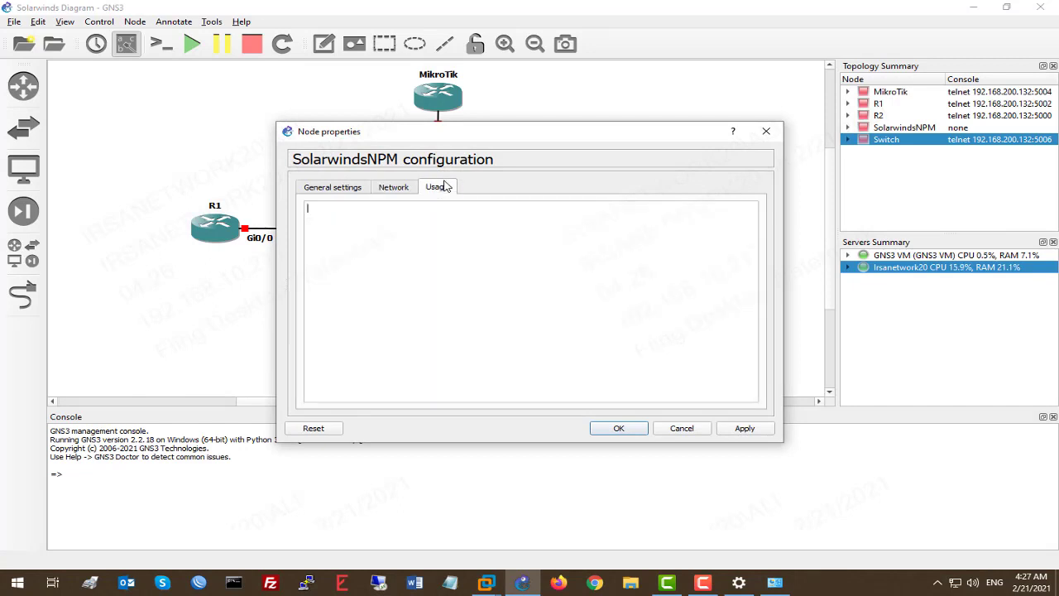
{"action": "left_click", "coordinate": [386, 192]}
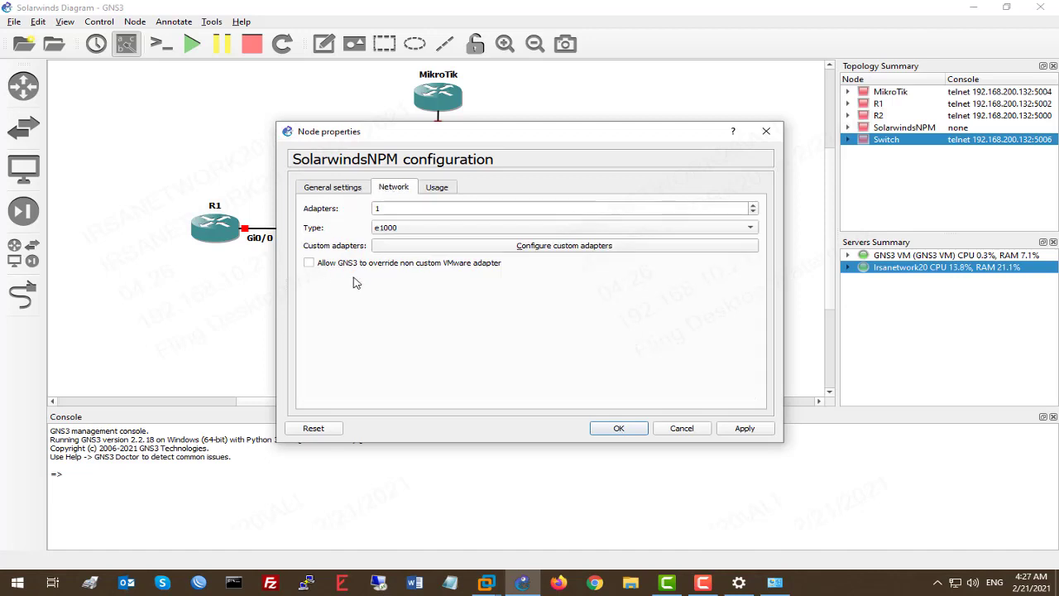
{"action": "left_click", "coordinate": [431, 187]}
{"action": "left_click", "coordinate": [392, 189]}
{"action": "left_click", "coordinate": [444, 265]}
{"action": "left_click", "coordinate": [619, 428]}
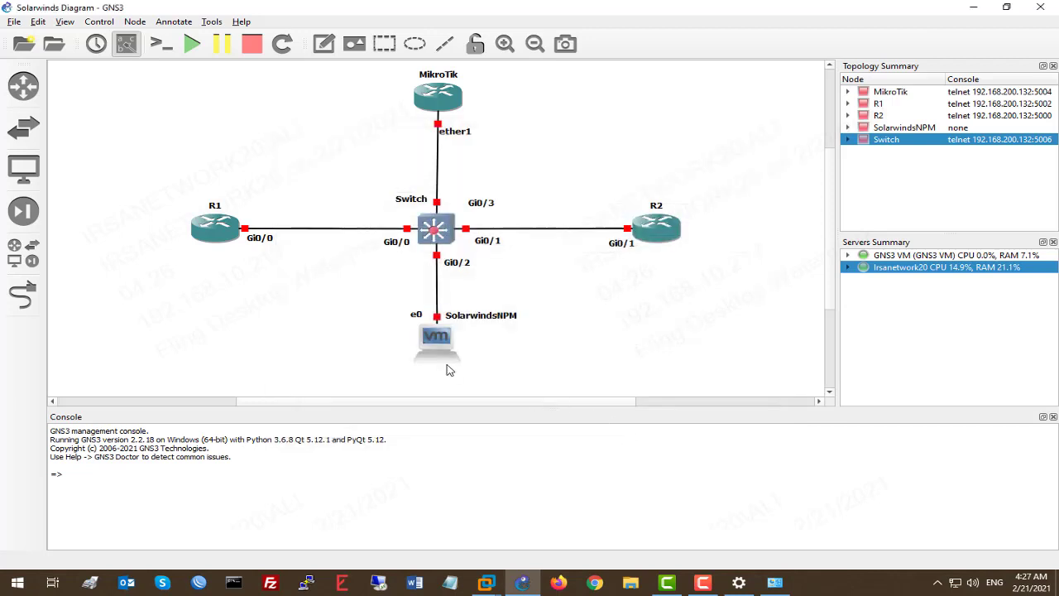
Reopen the SolarwindsNPM node's network settings and read the explanation of the adapter override option.
{"action": "right_click", "coordinate": [449, 346]}
{"action": "left_click", "coordinate": [484, 349]}
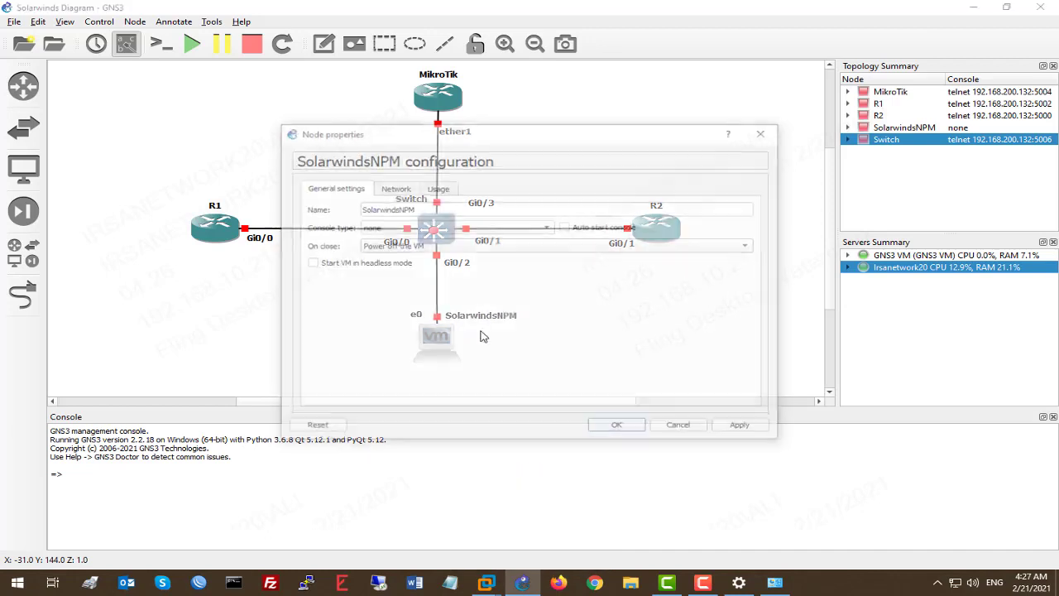
{"action": "left_click", "coordinate": [394, 186]}
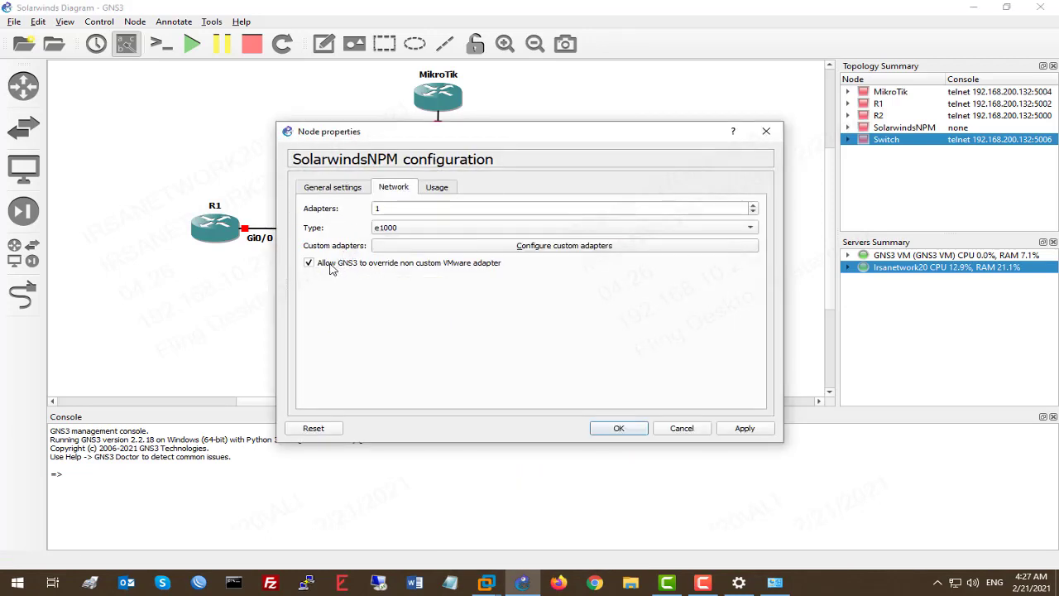
{"action": "mouse_move", "coordinate": [330, 269]}
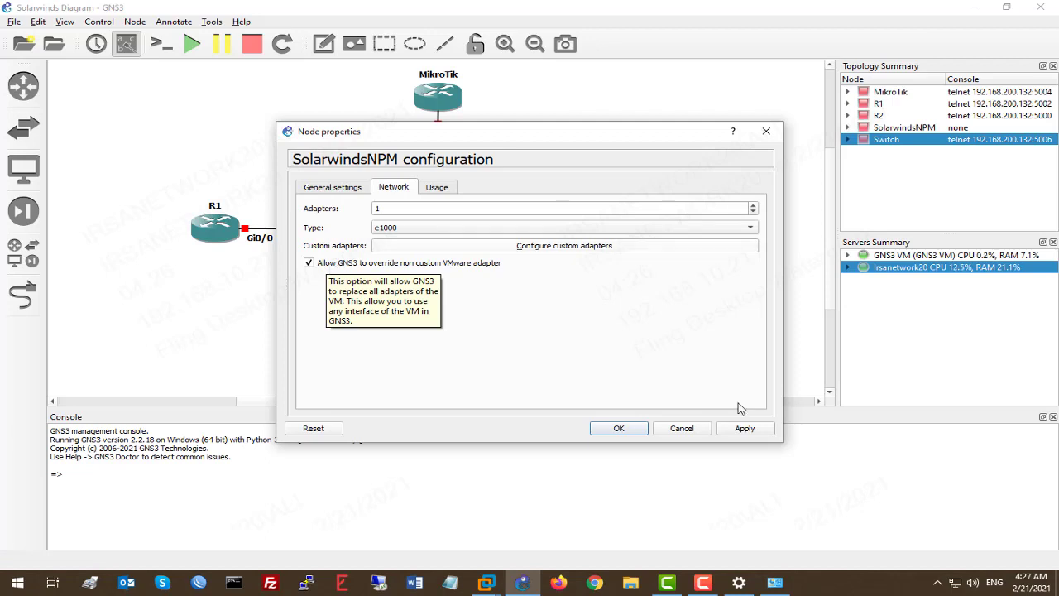
Accept the SolarwindsNPM node's network settings and start the node, returning to the GNS3 topology once its virtual machine is booting.
{"action": "left_click", "coordinate": [620, 427]}
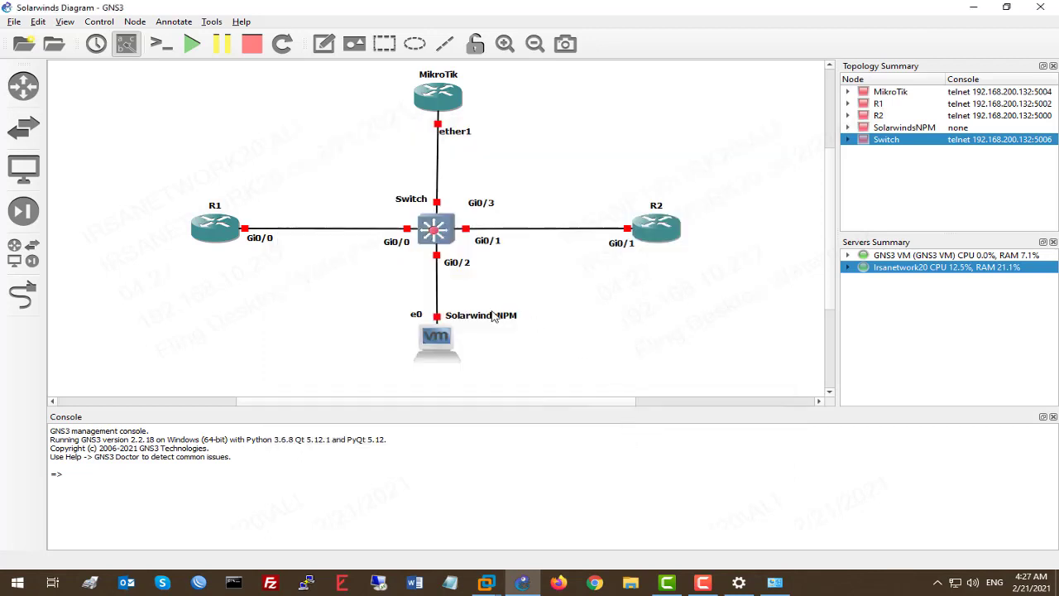
{"action": "right_click", "coordinate": [439, 337]}
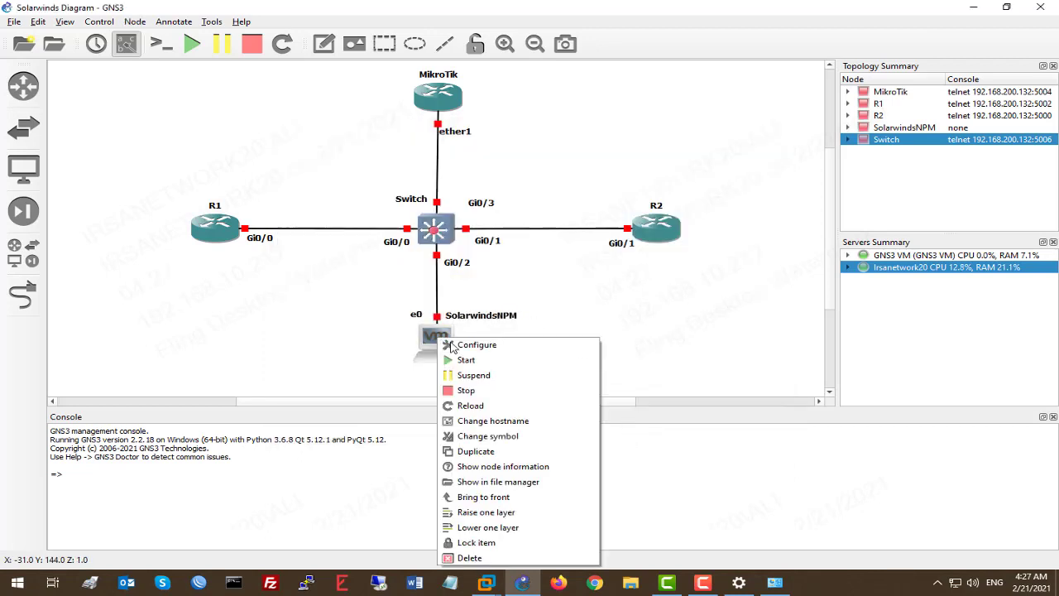
{"action": "left_click", "coordinate": [511, 361]}
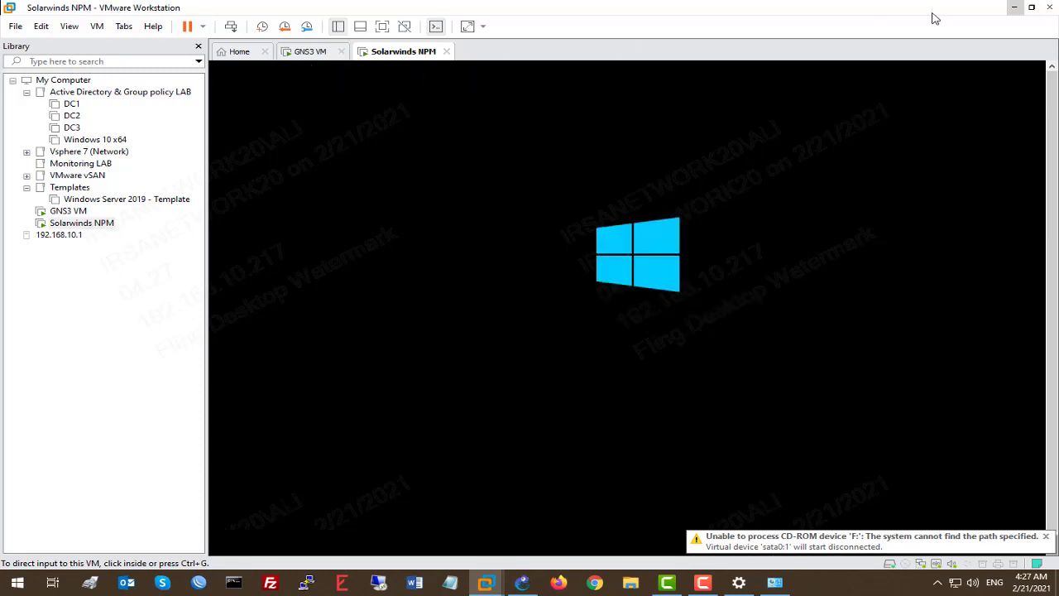
{"action": "left_click", "coordinate": [1014, 8]}
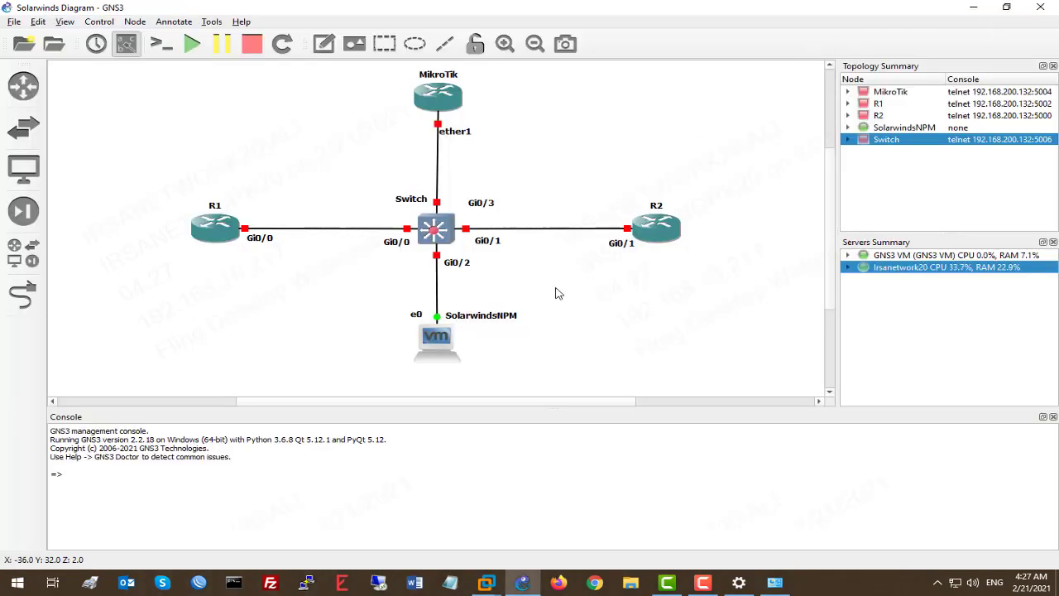
Start the Switch and R1 nodes in the topology.
{"action": "right_click", "coordinate": [439, 233]}
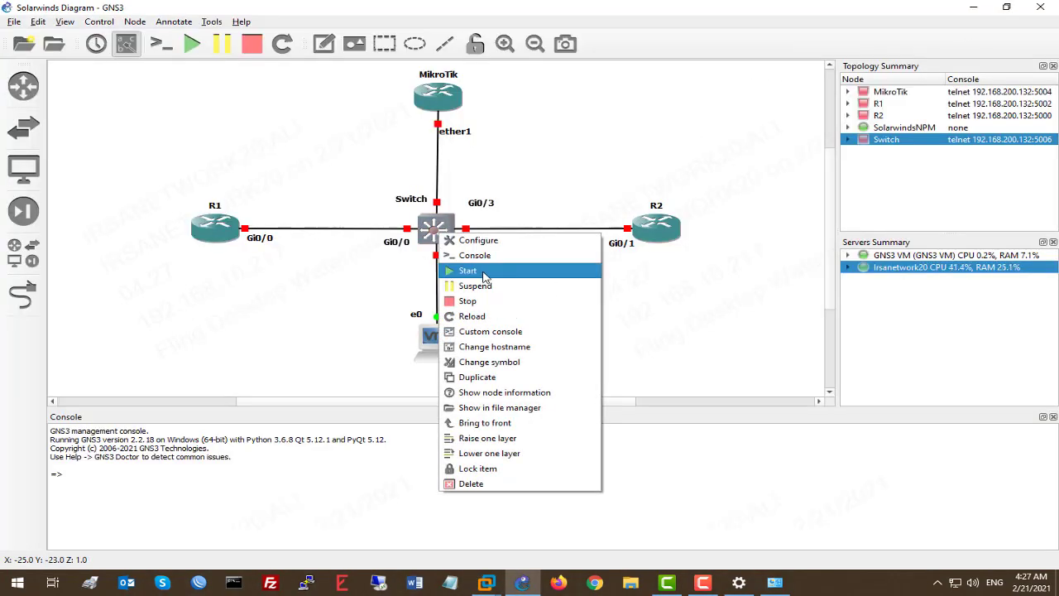
{"action": "left_click", "coordinate": [483, 273]}
{"action": "right_click", "coordinate": [210, 231]}
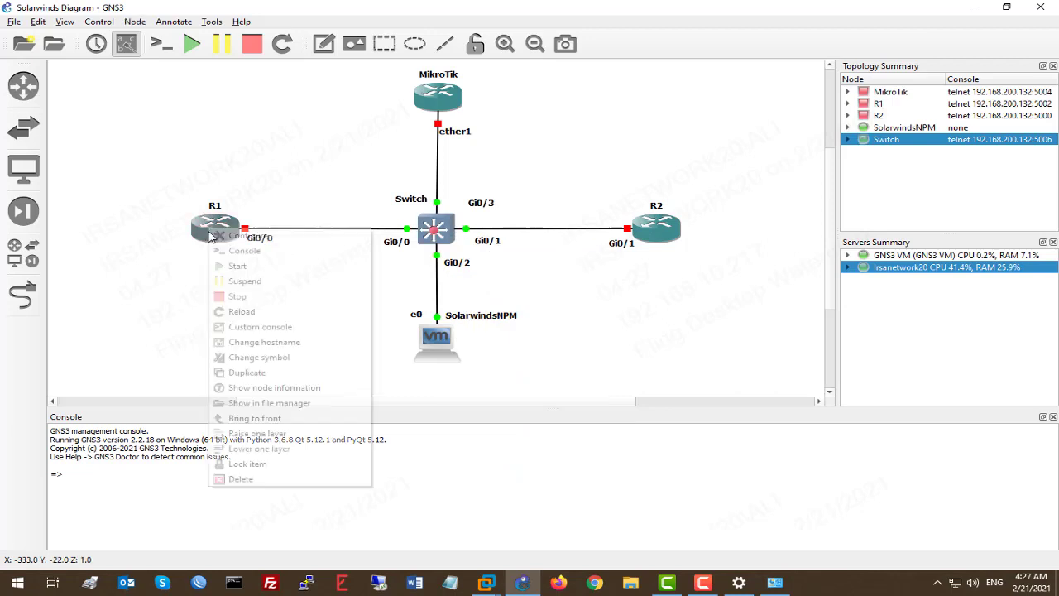
{"action": "left_click", "coordinate": [240, 265]}
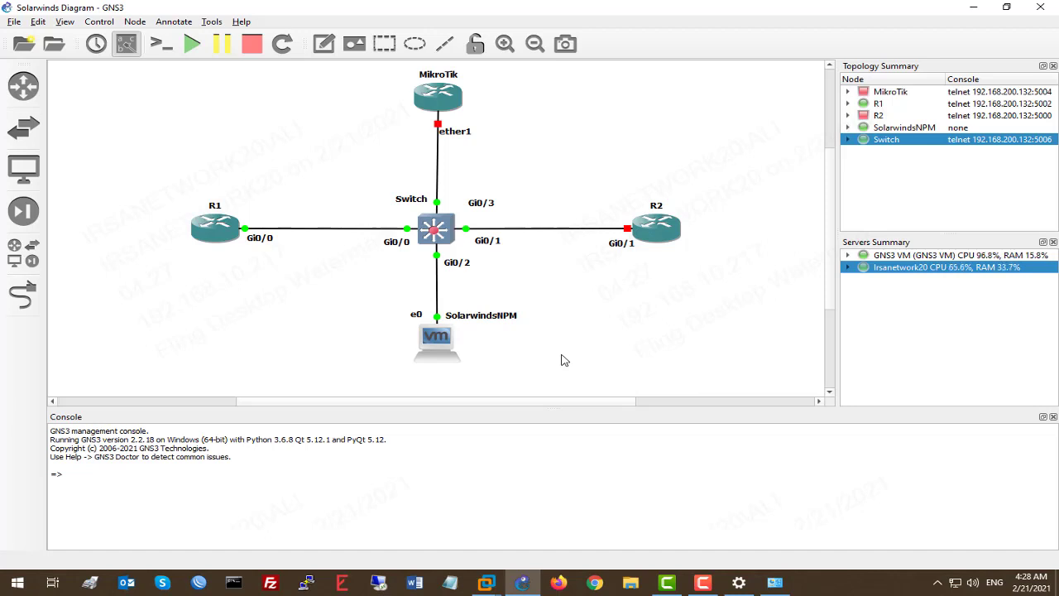
Enlarge the topology workspace by shrinking the console area, and fit the whole diagram in view.
{"action": "scroll", "coordinate": [564, 360], "scroll_direction": "up", "scroll_amount": 1}
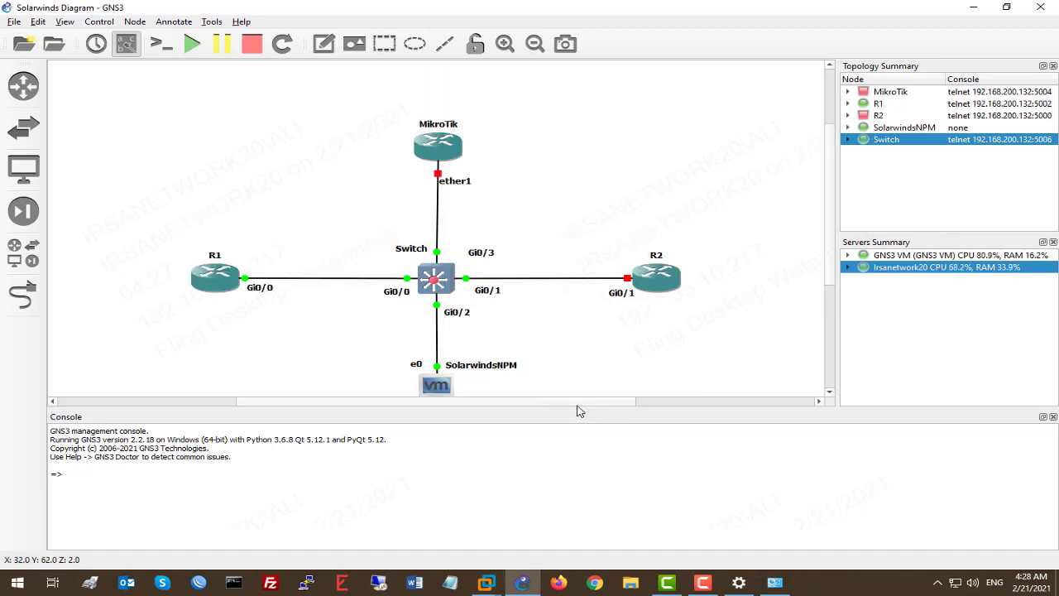
{"action": "left_click_drag", "start_coordinate": [574, 406], "coordinate": [581, 488]}
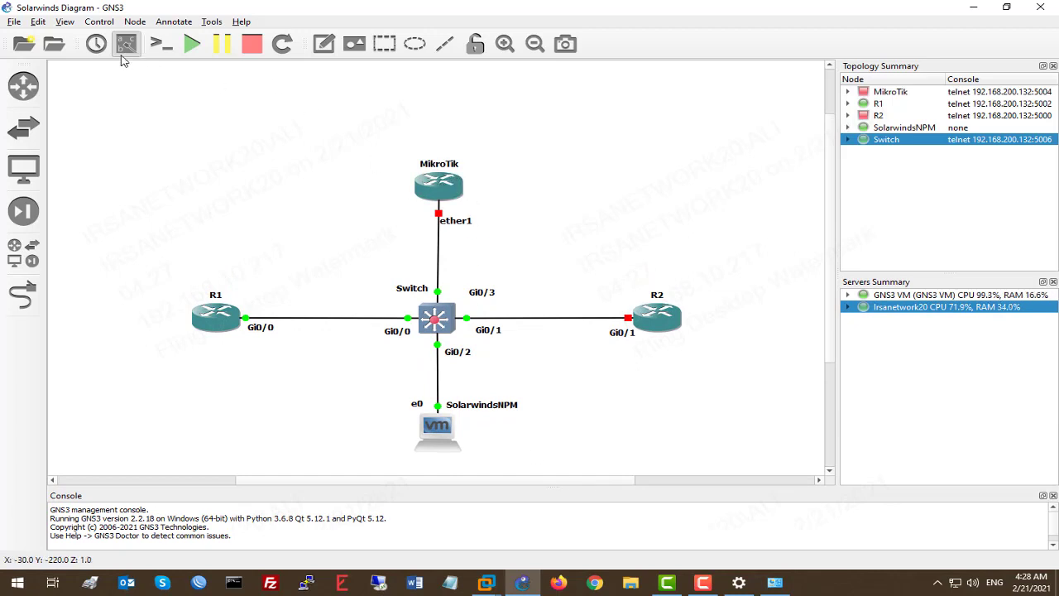
{"action": "left_click", "coordinate": [64, 22]}
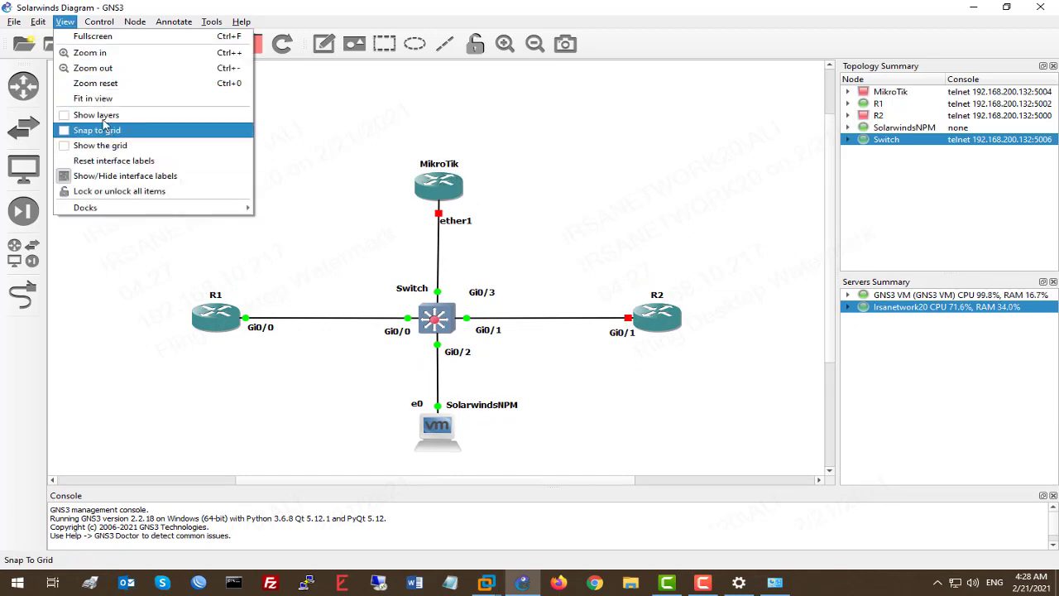
{"action": "left_click", "coordinate": [99, 99]}
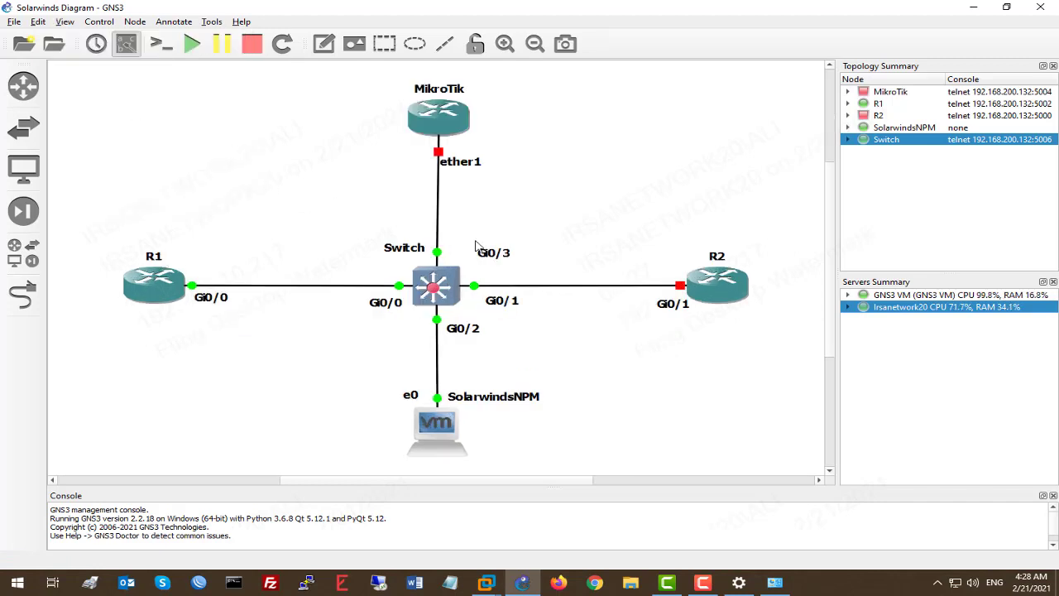
{"action": "left_click", "coordinate": [225, 515]}
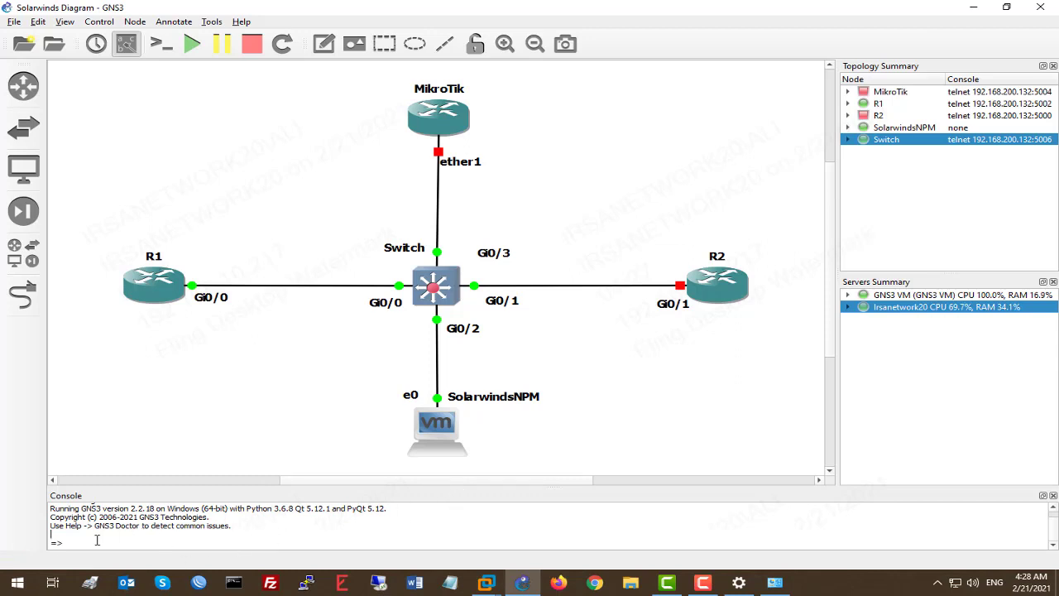
{"action": "triple_click", "coordinate": [159, 524]}
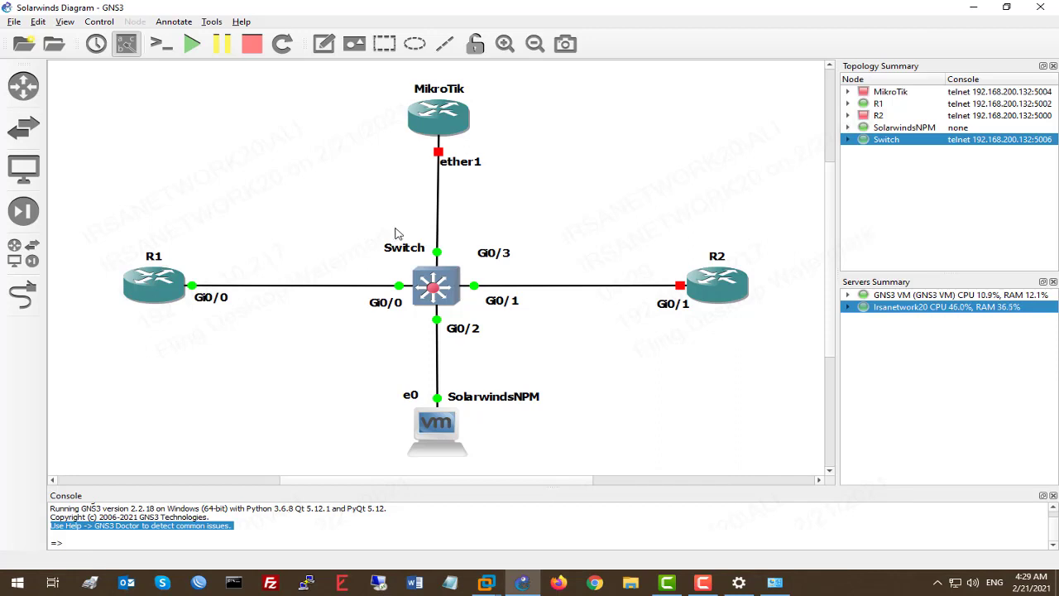
{"action": "left_click", "coordinate": [14, 21]}
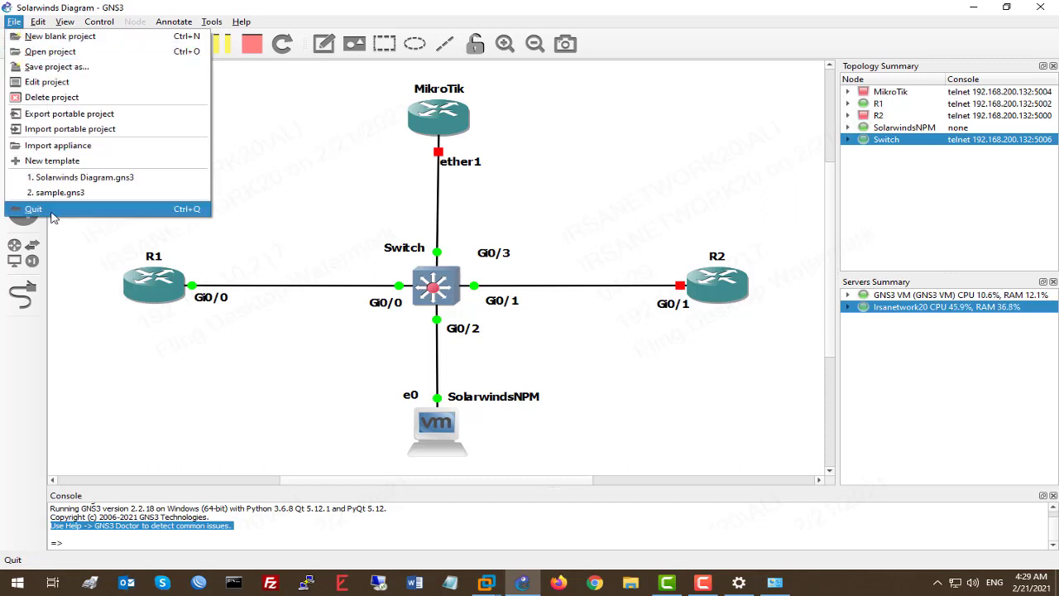
{"action": "left_click", "coordinate": [415, 218]}
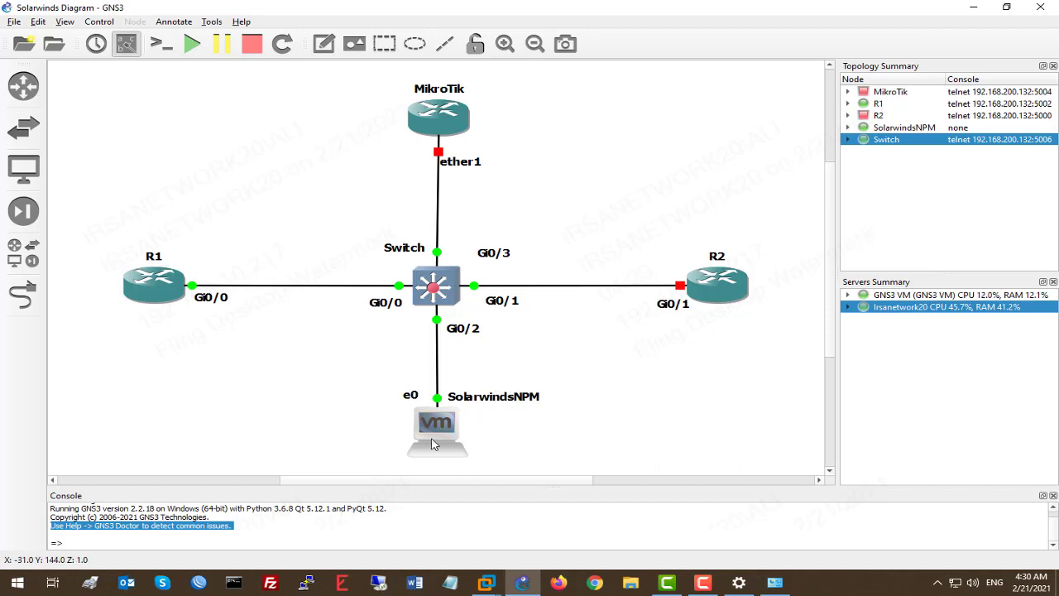
{"action": "mouse_move", "coordinate": [446, 425]}
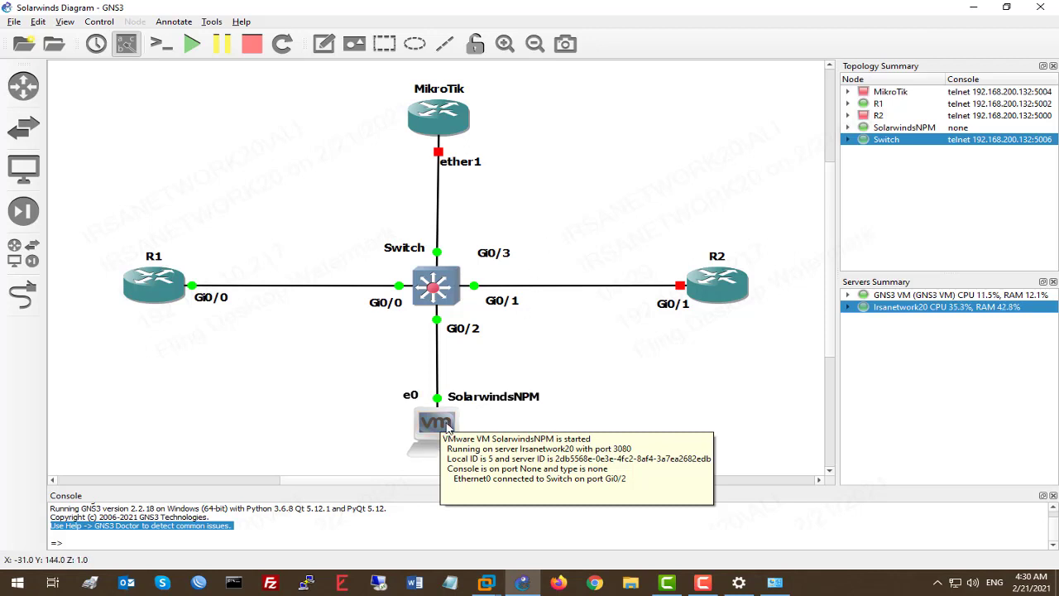
{"action": "right_click", "coordinate": [447, 422]}
{"action": "left_click", "coordinate": [359, 391]}
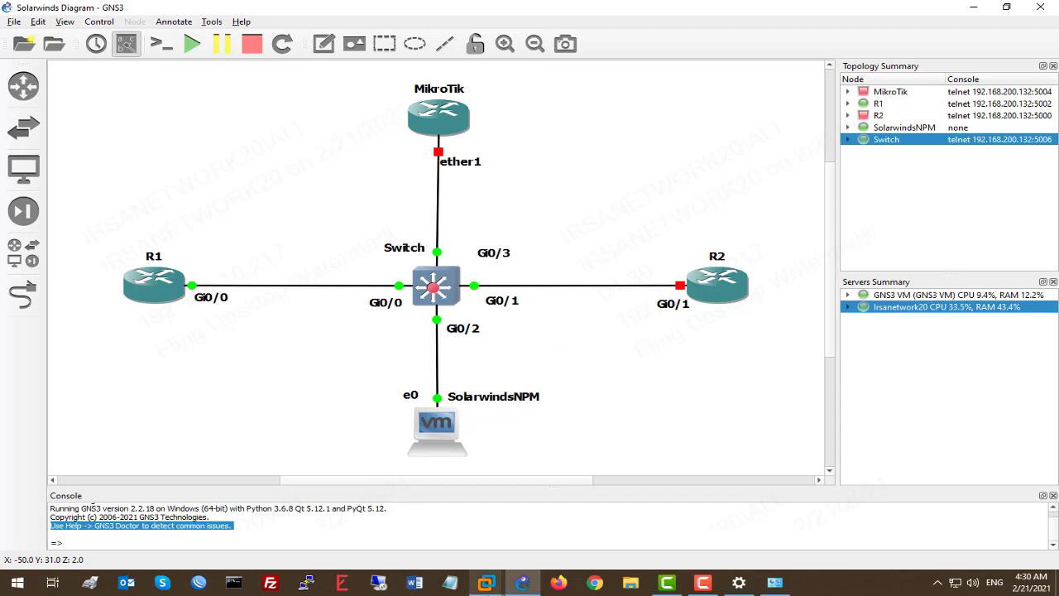
Switch to the Solarwinds NPM virtual machine in VMware Workstation and bring up its Windows password sign-in screen.
{"action": "mouse_move", "coordinate": [486, 583]}
{"action": "left_click", "coordinate": [628, 496]}
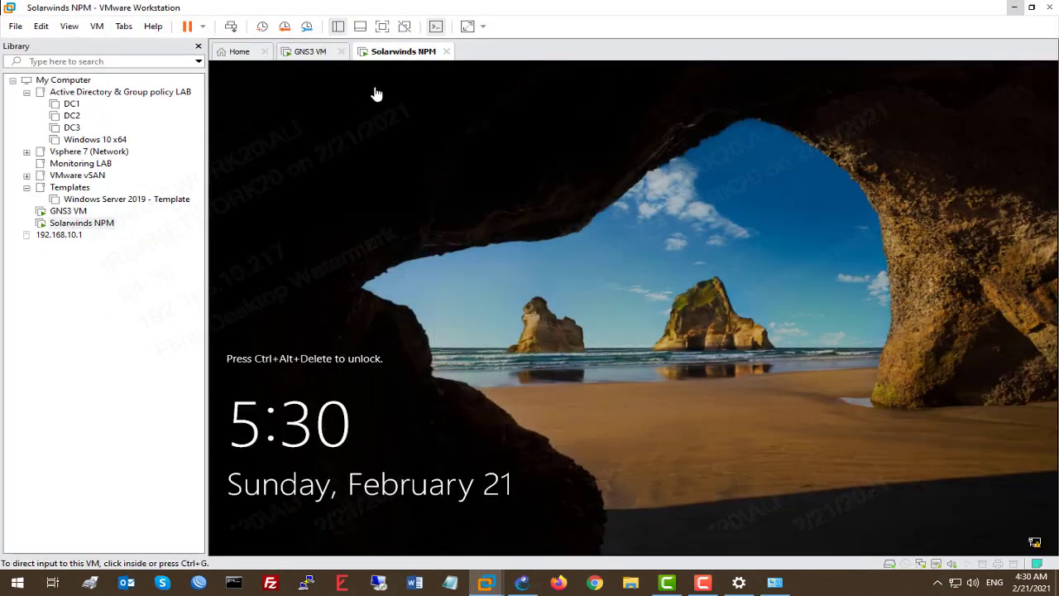
{"action": "right_click", "coordinate": [400, 63]}
{"action": "left_click", "coordinate": [418, 134]}
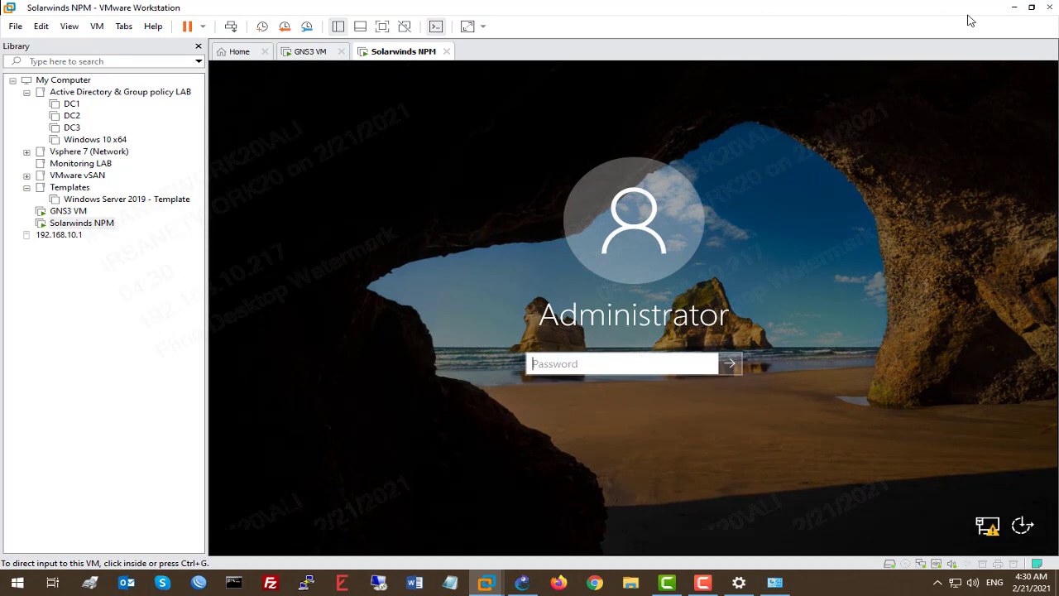
Sign in to Windows on the Solarwinds NPM virtual machine as Administrator by entering the account password.
{"action": "left_click", "coordinate": [1015, 9]}
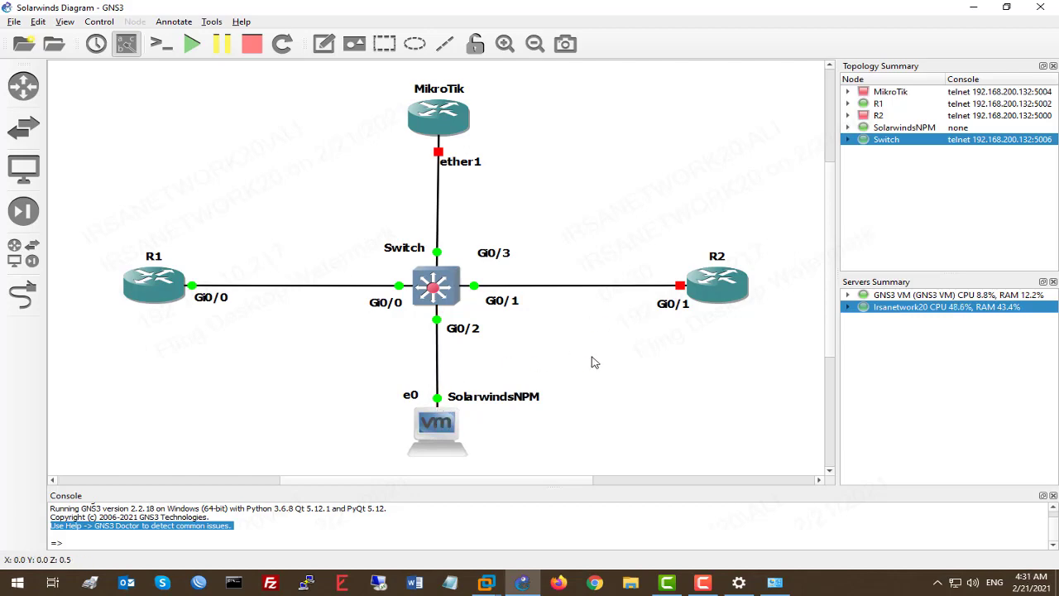
{"action": "left_click", "coordinate": [488, 587]}
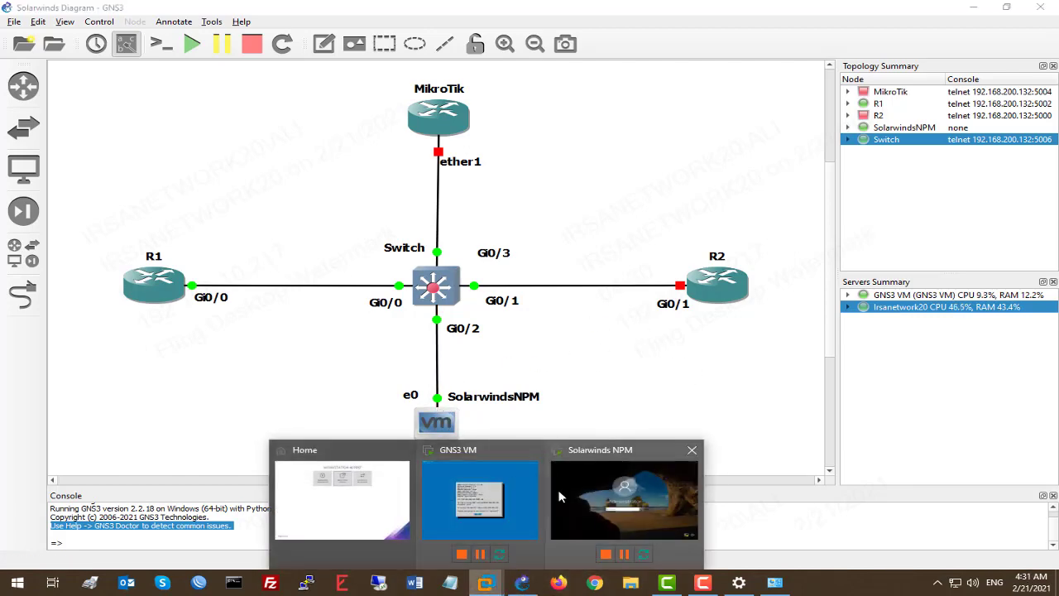
{"action": "left_click", "coordinate": [628, 513]}
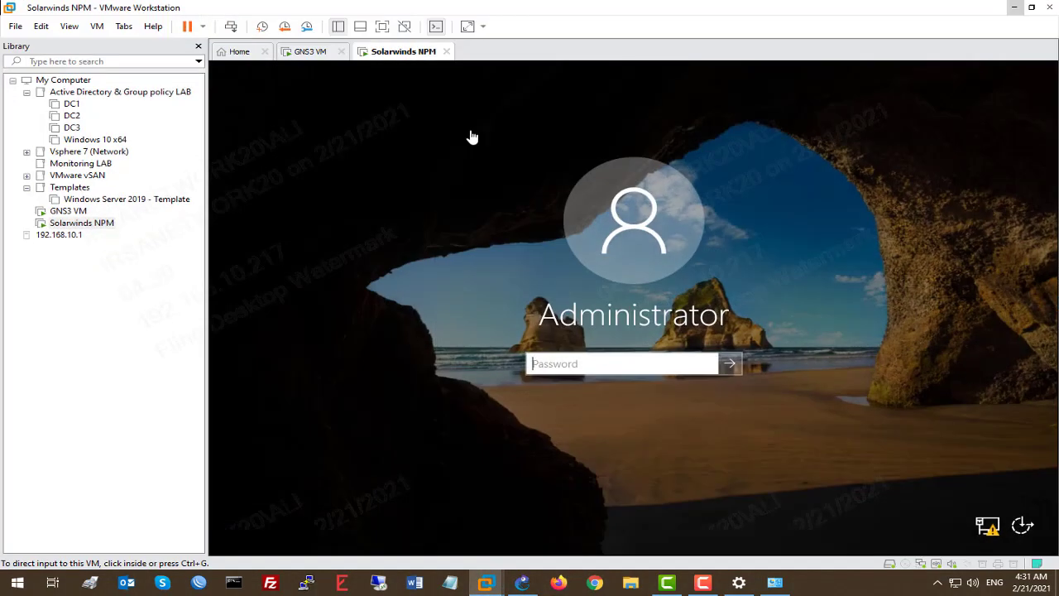
{"action": "left_click", "coordinate": [628, 358]}
{"action": "type", "text": "••"}
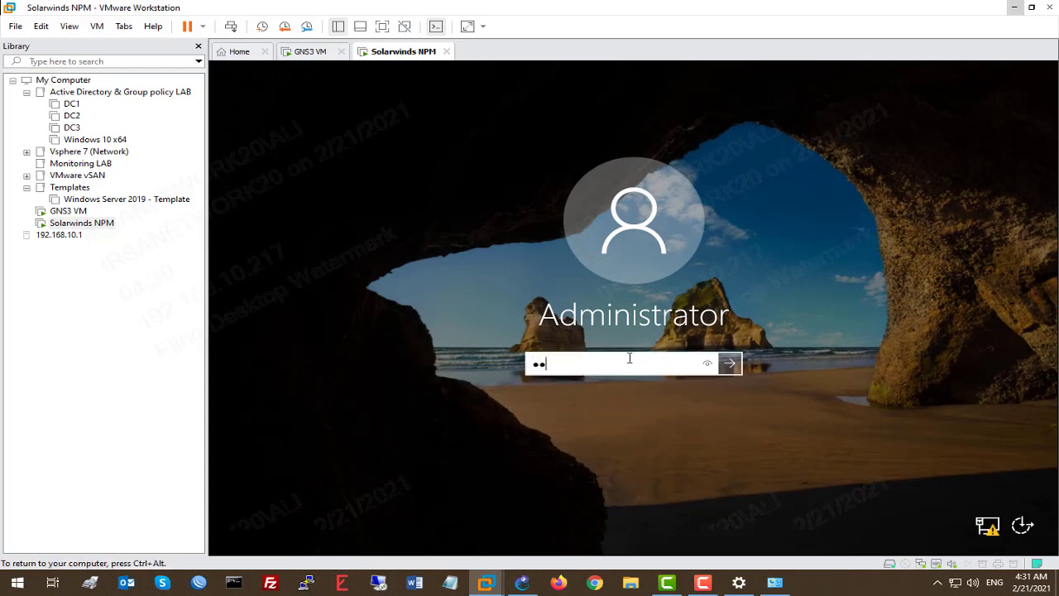
{"action": "key", "text": "Return"}
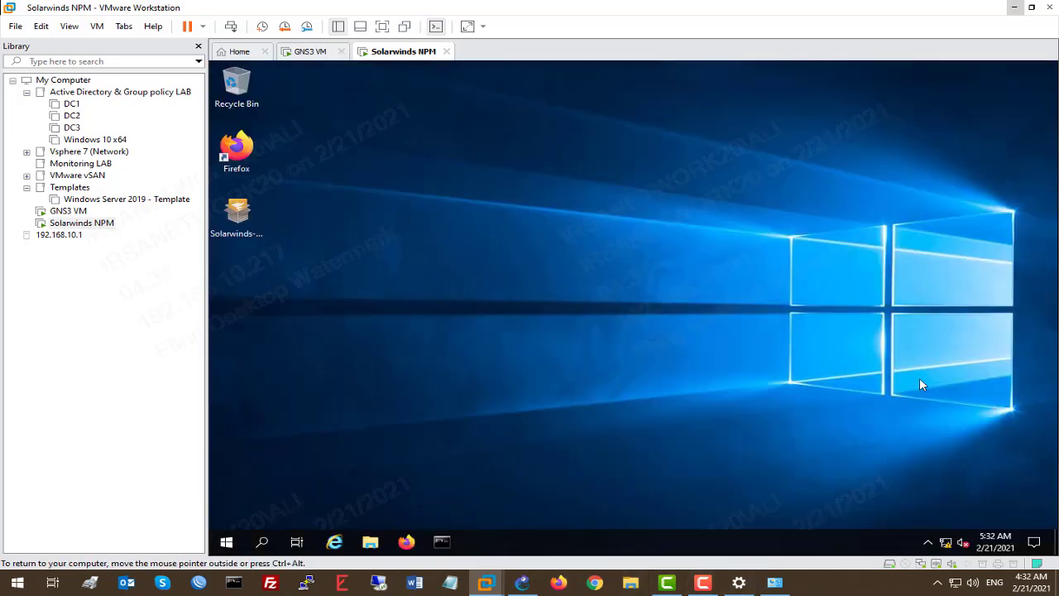
Open the Internet Protocol Version 4 (TCP/IPv4) properties of the virtual machine's Ethernet0 2 adapter.
{"action": "right_click", "coordinate": [945, 542]}
{"action": "left_click", "coordinate": [892, 526]}
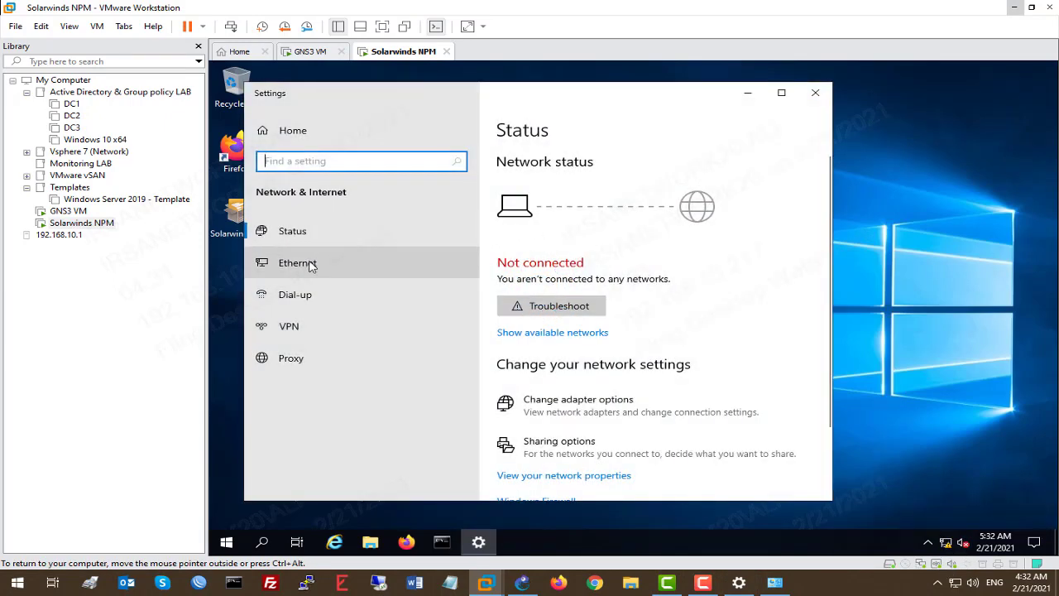
{"action": "left_click", "coordinate": [308, 263]}
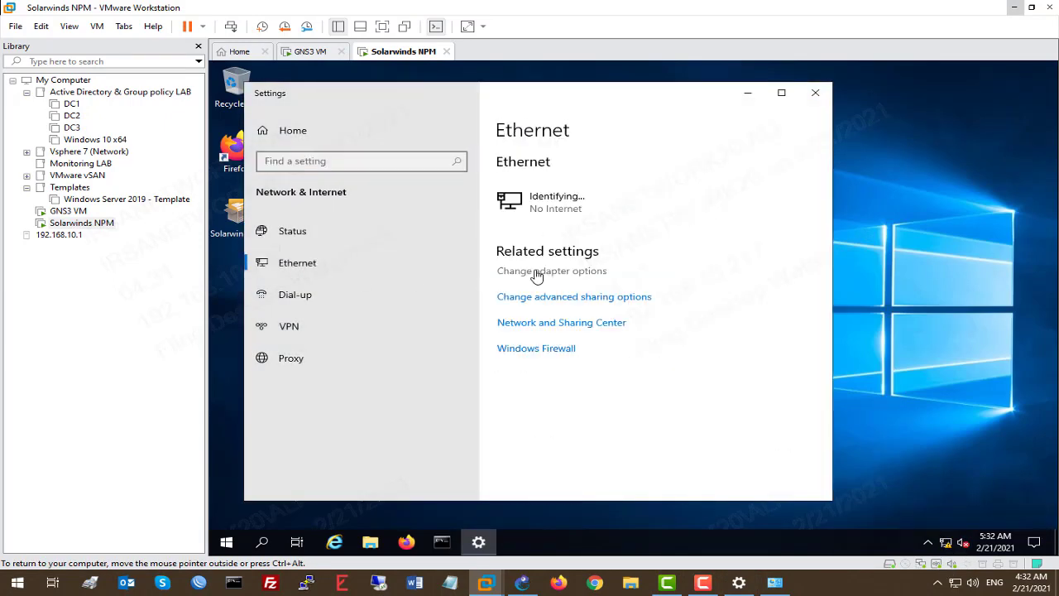
{"action": "left_click", "coordinate": [589, 276]}
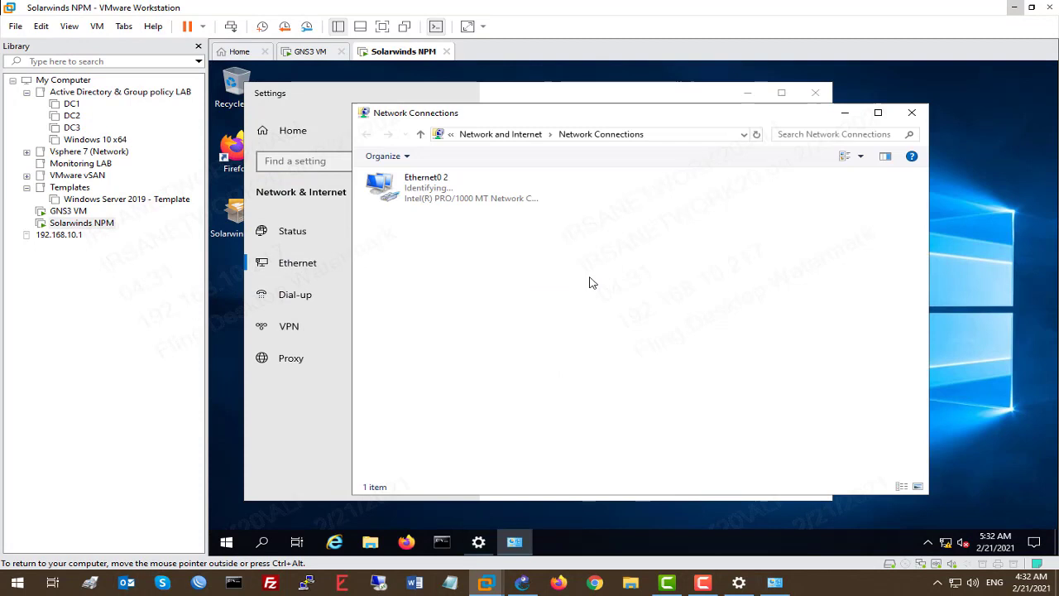
{"action": "double_click", "coordinate": [405, 200]}
{"action": "left_click", "coordinate": [546, 413]}
{"action": "scroll", "coordinate": [676, 332], "scroll_direction": "down", "scroll_amount": 2}
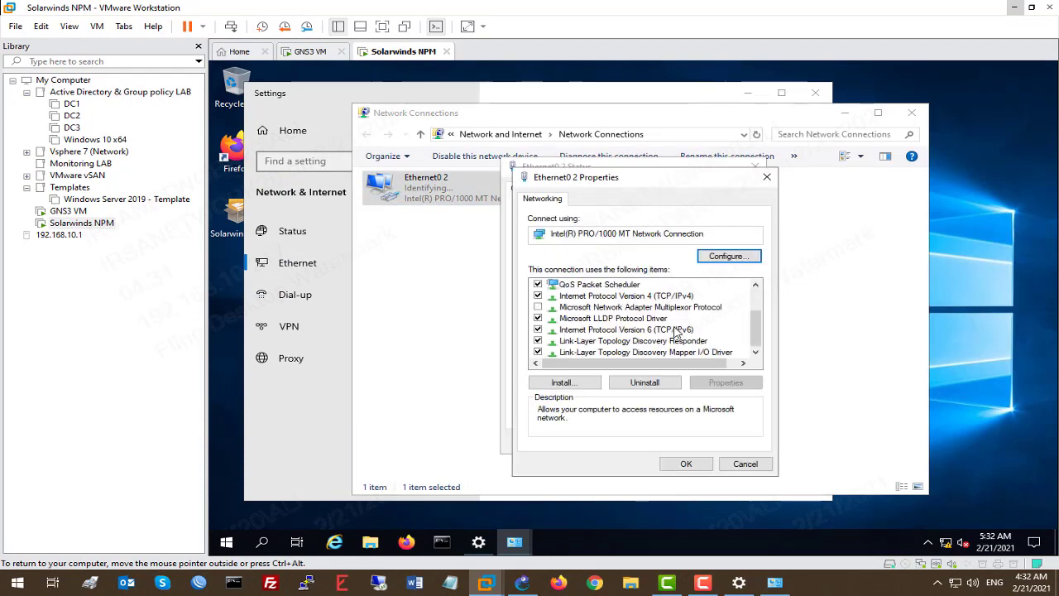
{"action": "double_click", "coordinate": [677, 296]}
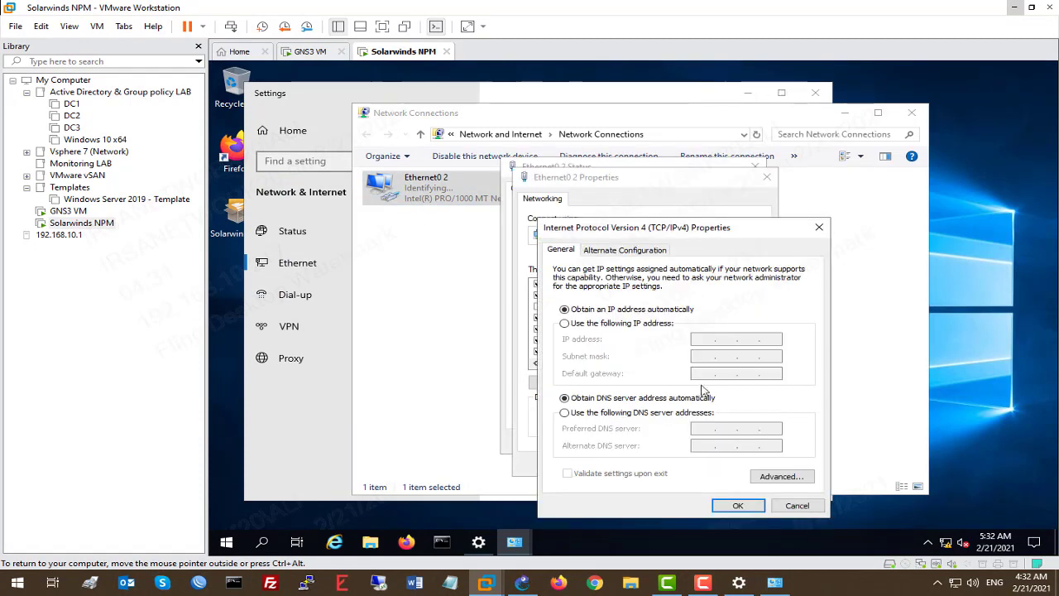
Assign the adapter the static IP address 10.10.10.50 with subnet mask 255.255.255.0, save it and close the network windows.
{"action": "left_click", "coordinate": [654, 324]}
{"action": "left_click", "coordinate": [703, 338]}
{"action": "type", "text": "10 . . ."}
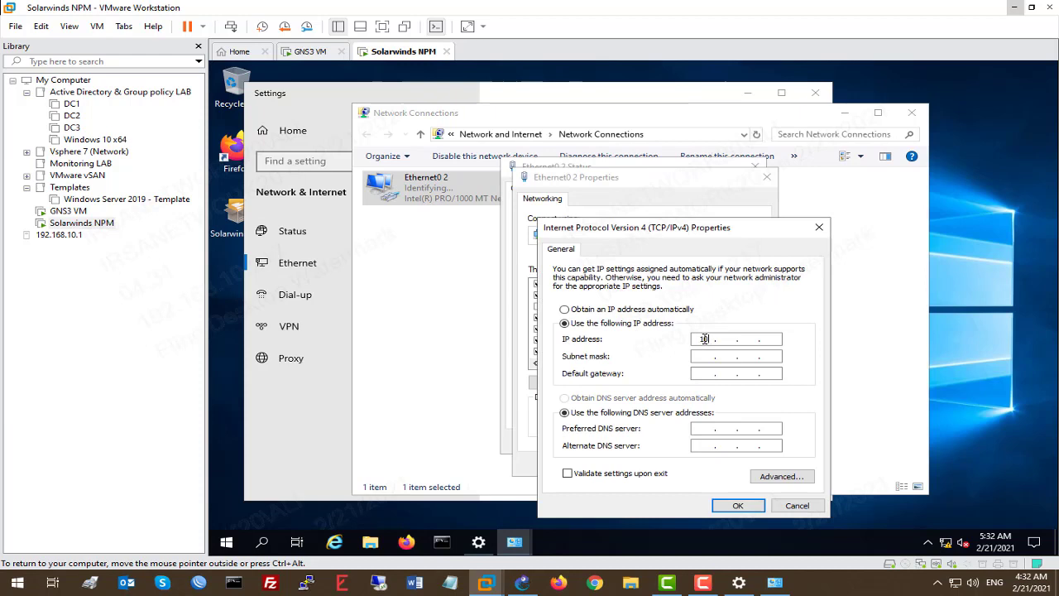
{"action": "type", "text": "50"}
{"action": "key", "text": "Tab"}
{"action": "type", "text": "255 . 255 . 255 . 0"}
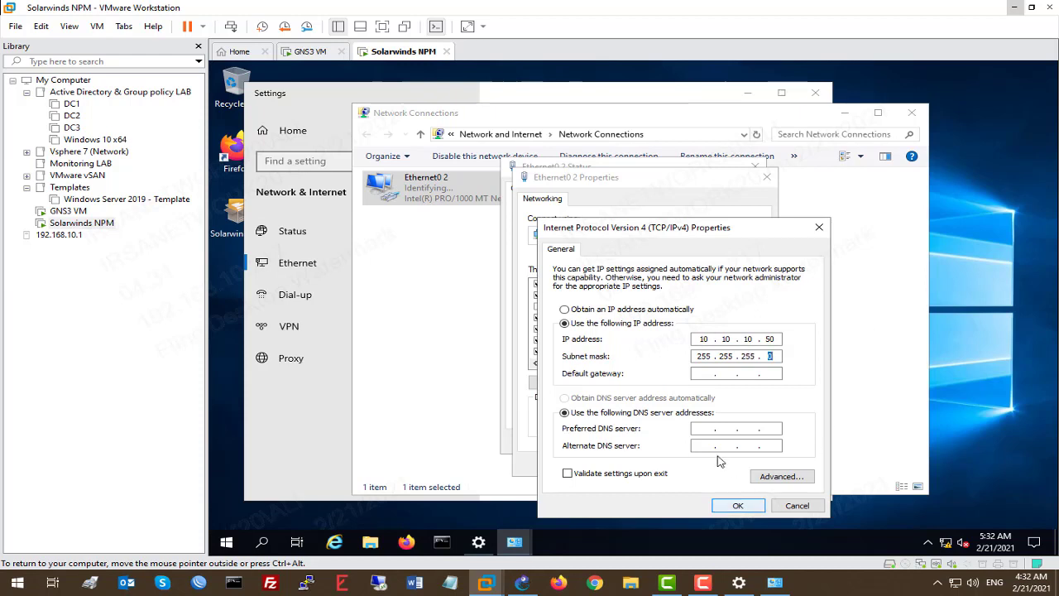
{"action": "left_click", "coordinate": [738, 506]}
{"action": "left_click", "coordinate": [686, 469]}
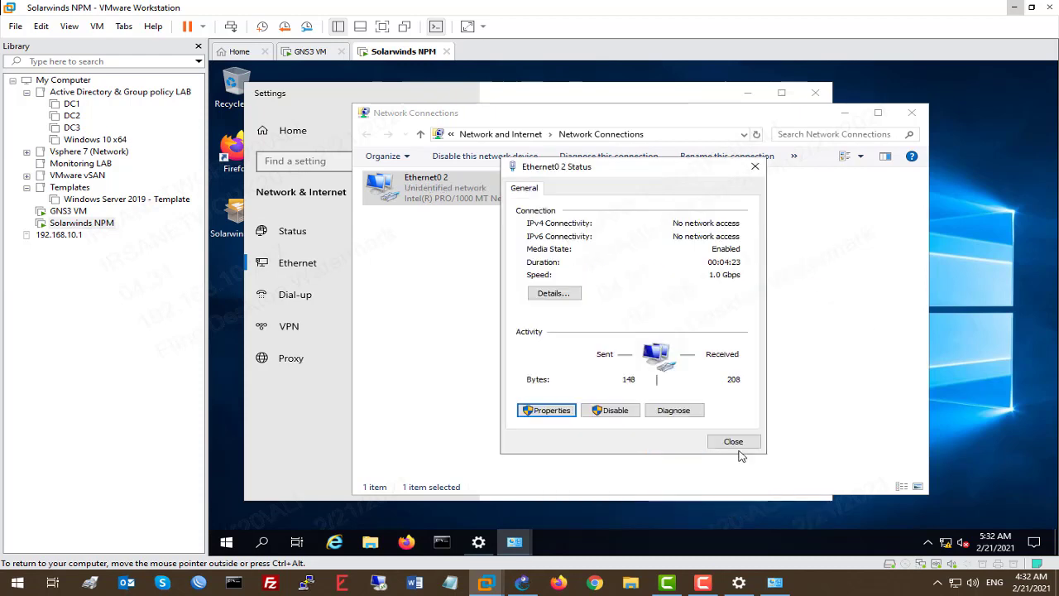
{"action": "left_click", "coordinate": [738, 446]}
{"action": "left_click", "coordinate": [911, 114]}
{"action": "left_click", "coordinate": [814, 93]}
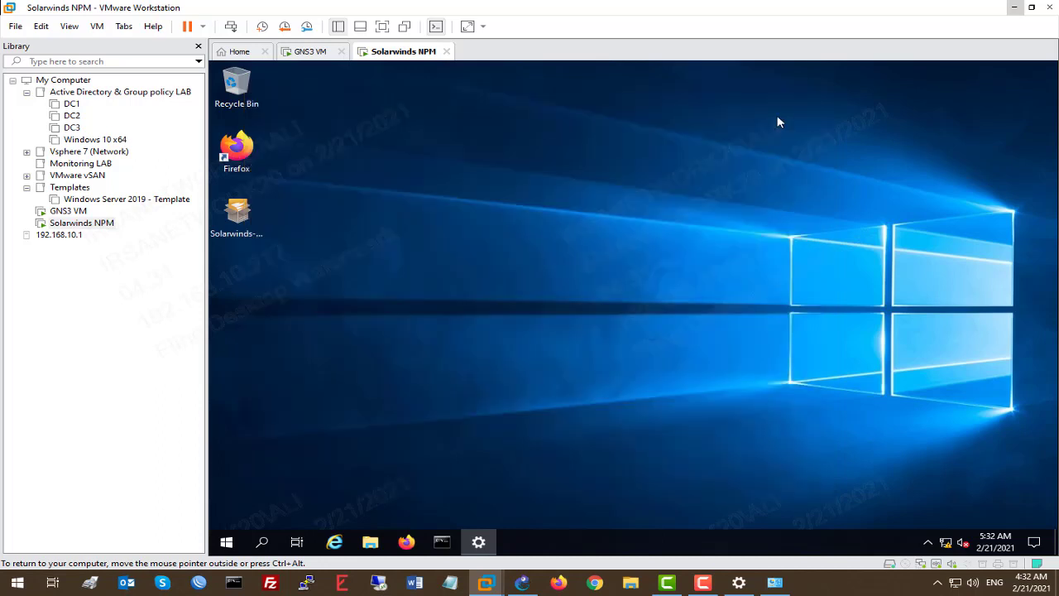
Open a Command Prompt in the Solarwinds NPM virtual machine and ping 10.10.10.1.
{"action": "left_click", "coordinate": [441, 542]}
{"action": "left_click", "coordinate": [513, 321]}
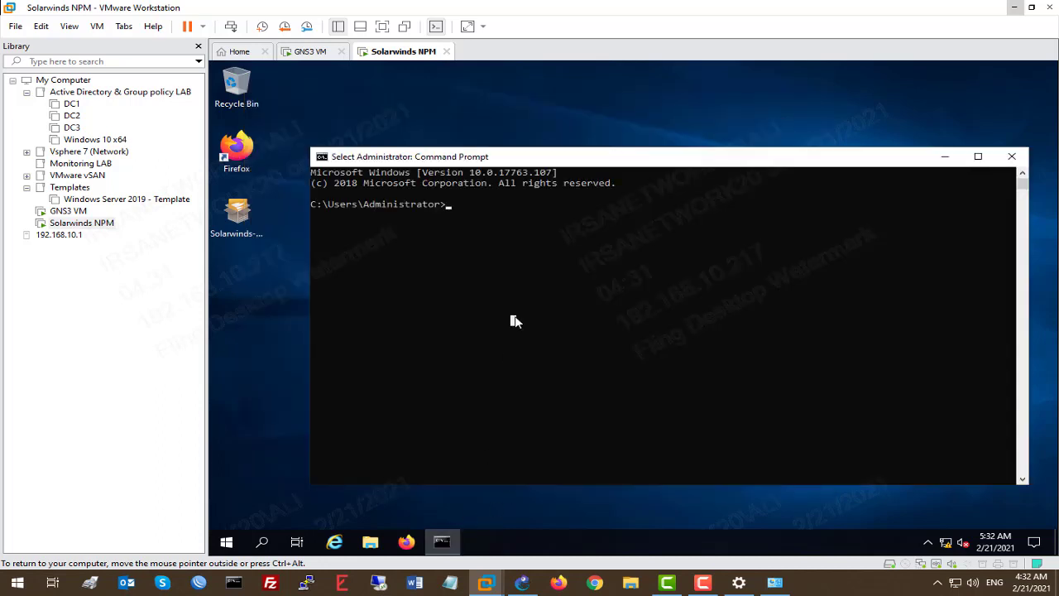
{"action": "type", "text": "ping 10.1"}
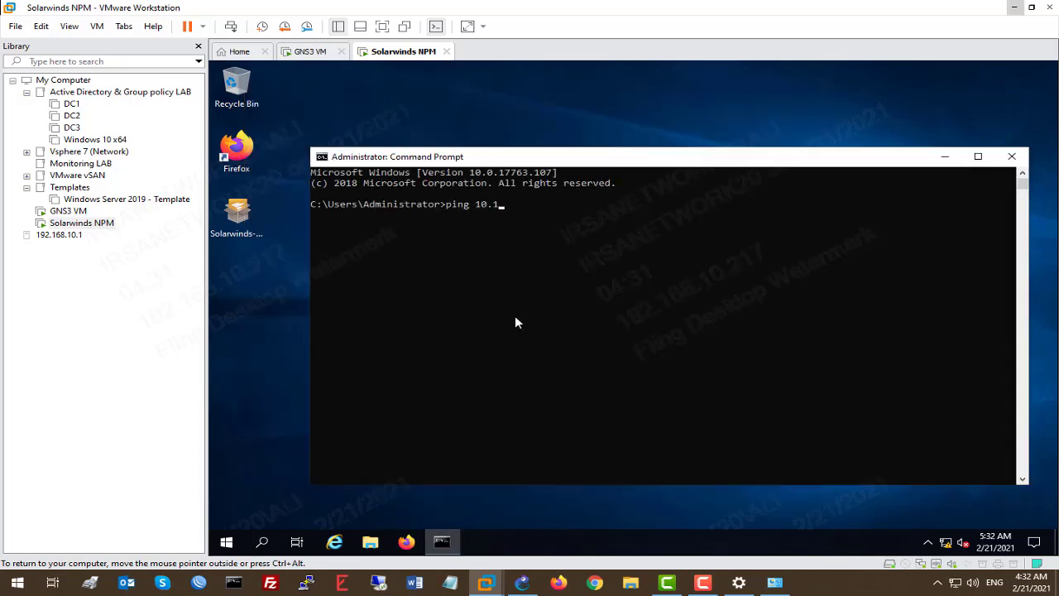
{"action": "type", "text": "0.10.1"}
{"action": "key", "text": "Return"}
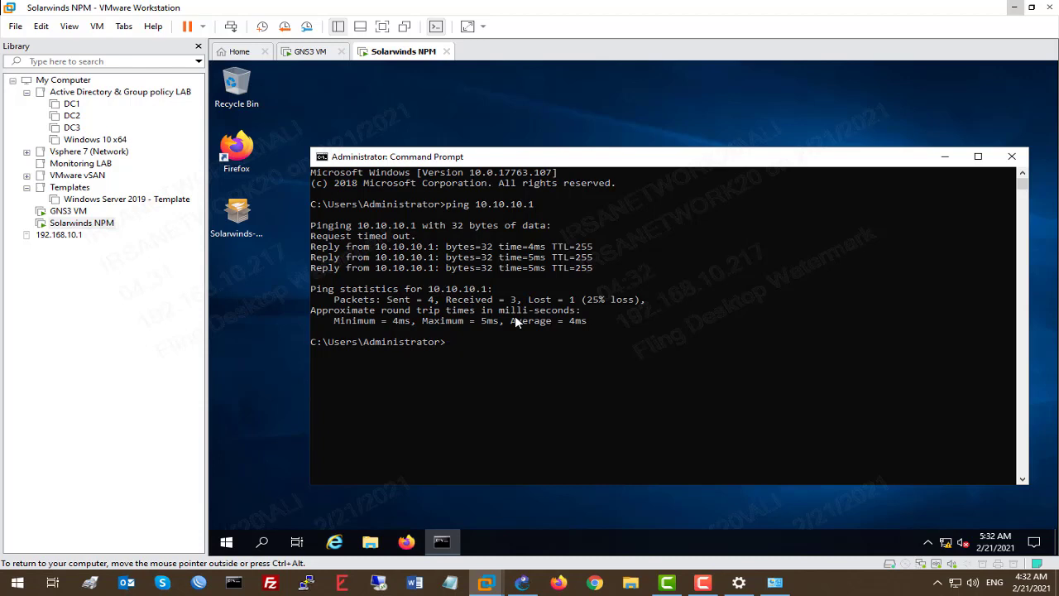
Switch to GNS3 and open the console of router R1 at its command prompt.
{"action": "left_click", "coordinate": [521, 582]}
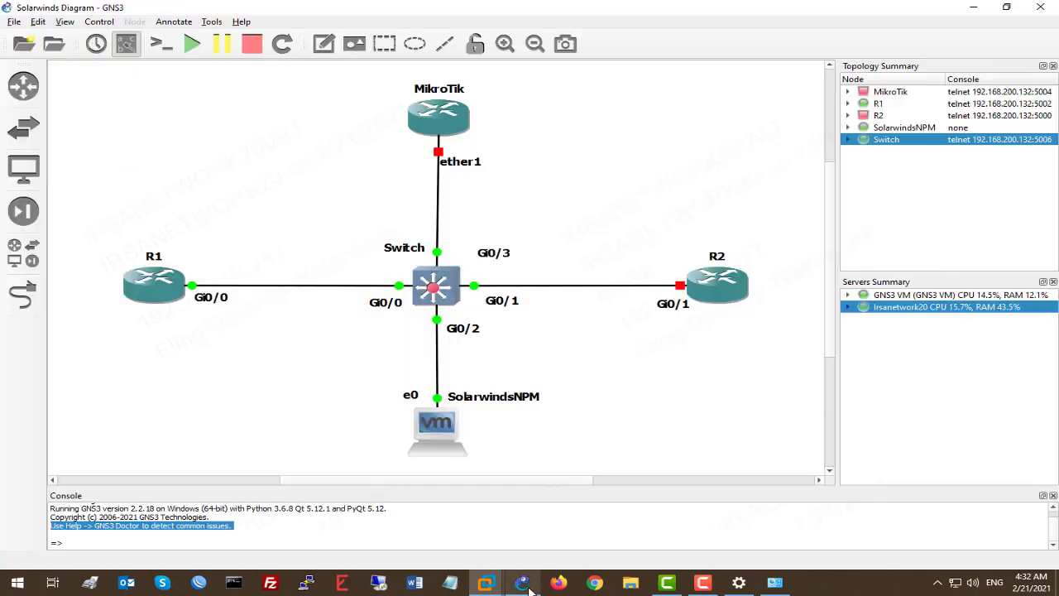
{"action": "right_click", "coordinate": [171, 286]}
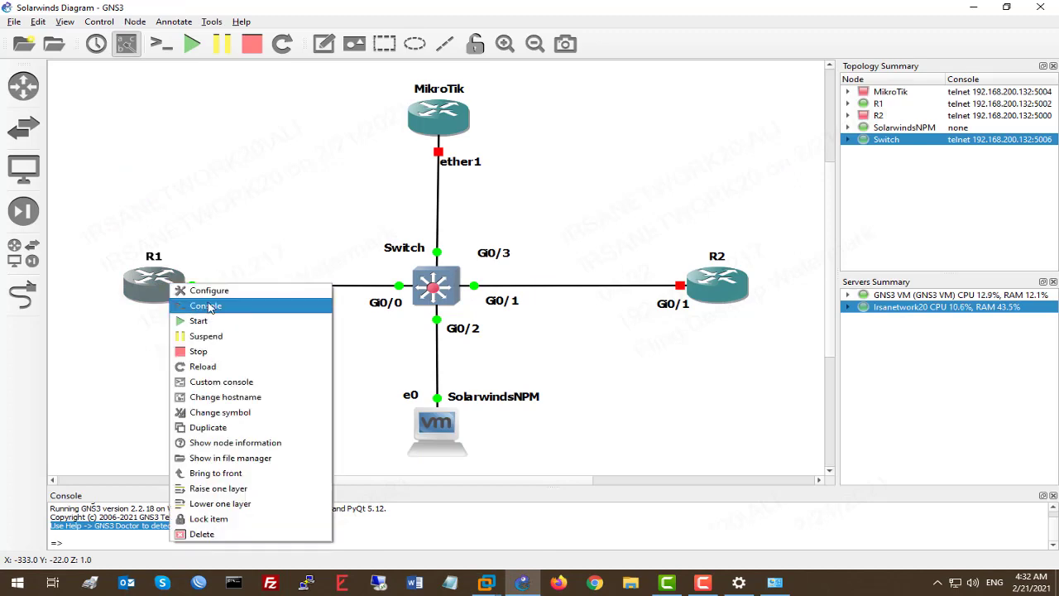
{"action": "left_click", "coordinate": [211, 303]}
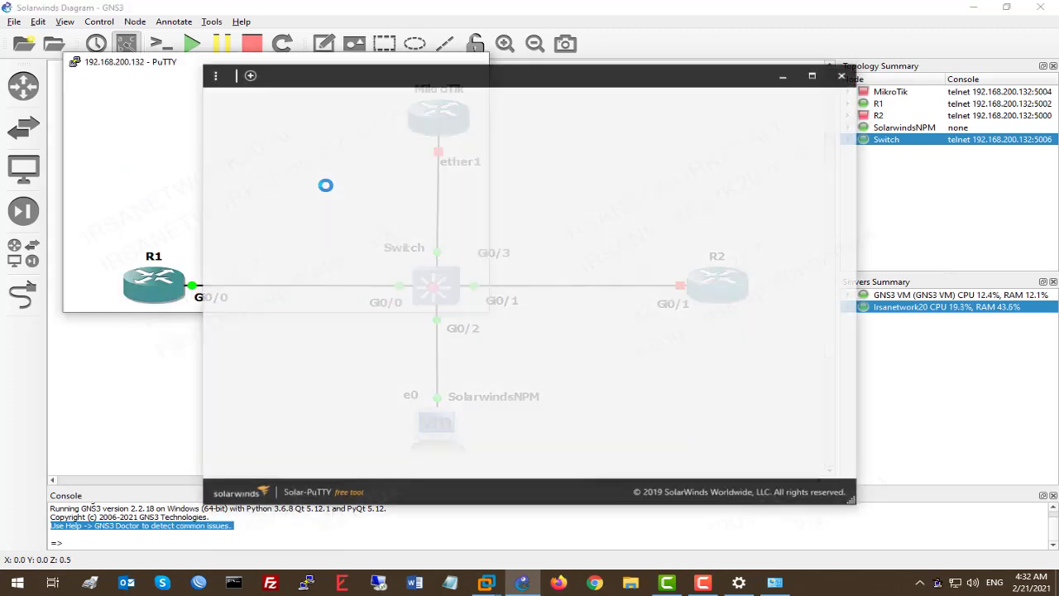
{"action": "key", "text": "Return"}
{"action": "key", "text": "Return"}
{"action": "key", "text": "Return"}
{"action": "key", "text": "Return"}
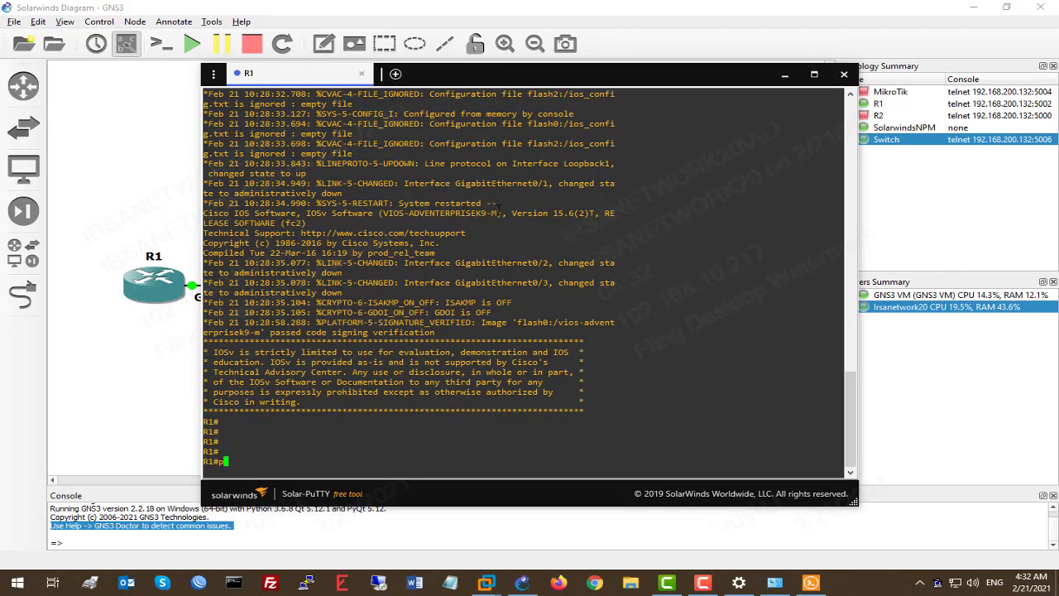
Ping 10.10.10.50 from router R1 and minimize its console window.
{"action": "type", "text": "ping 10.10.10.50"}
{"action": "key", "text": "Return"}
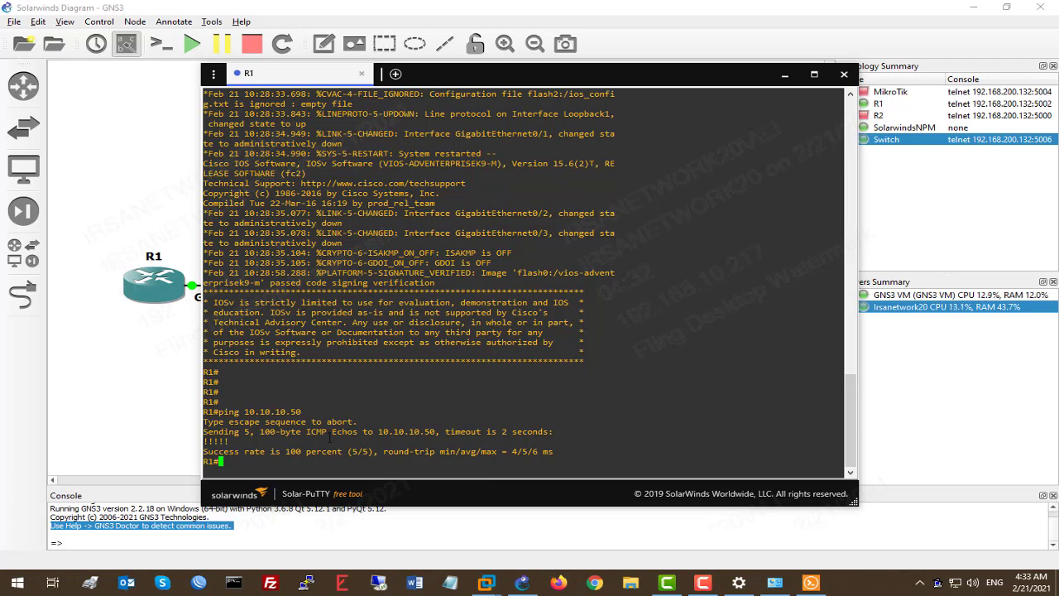
{"action": "left_click", "coordinate": [784, 75]}
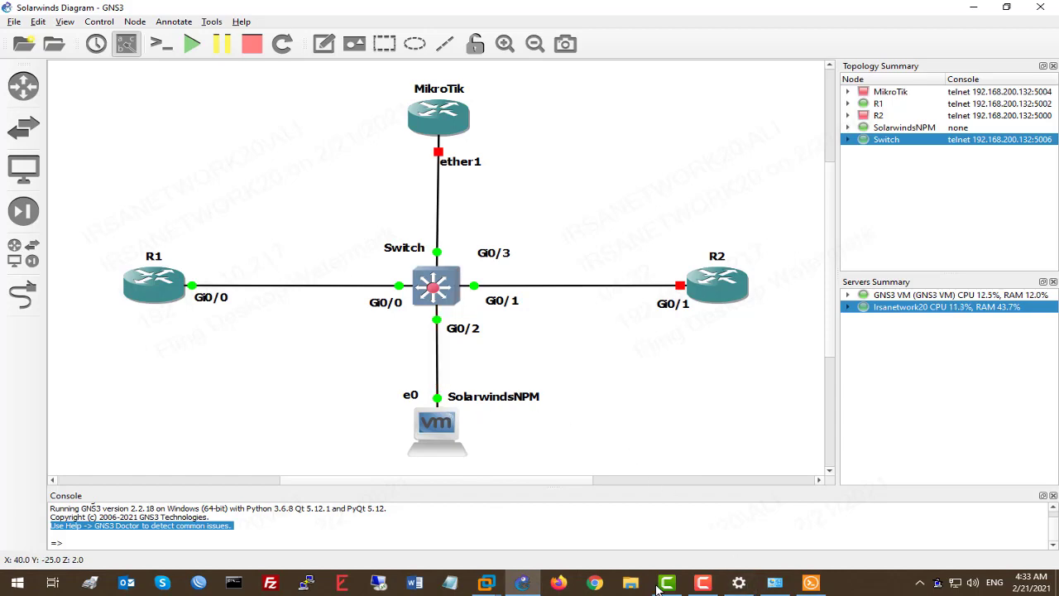
Switch to VMware Workstation and open the virtual machine settings of the GNS3 VM.
{"action": "mouse_move", "coordinate": [519, 589]}
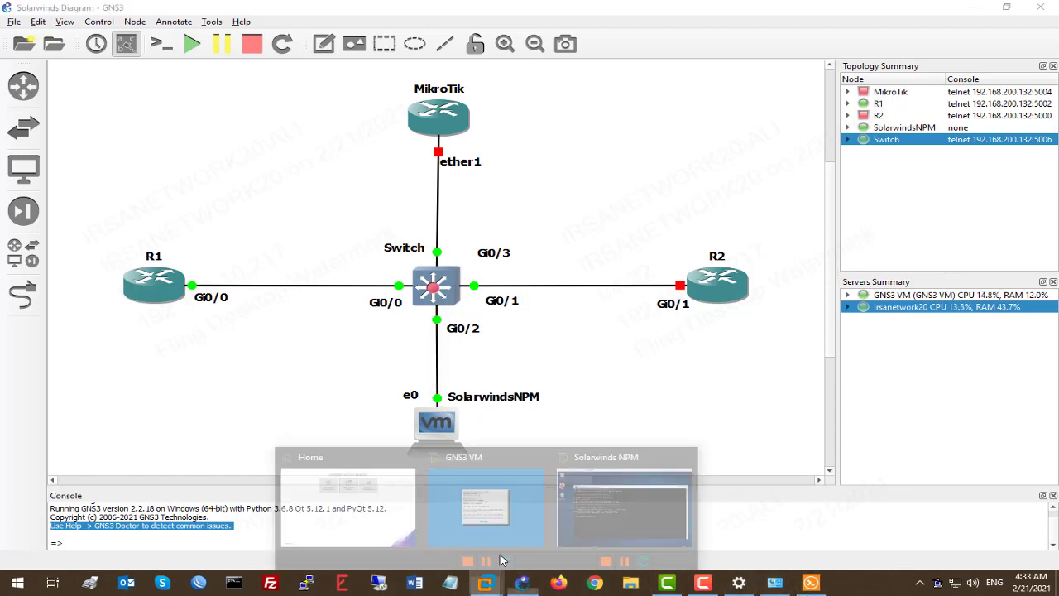
{"action": "left_click", "coordinate": [625, 501]}
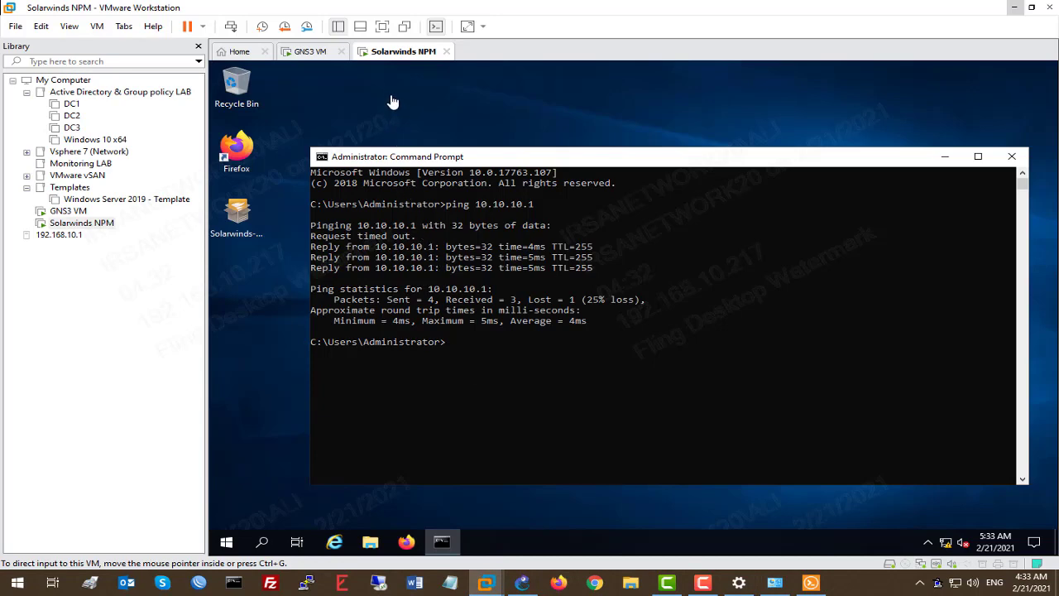
{"action": "left_click", "coordinate": [323, 53]}
{"action": "right_click", "coordinate": [322, 53]}
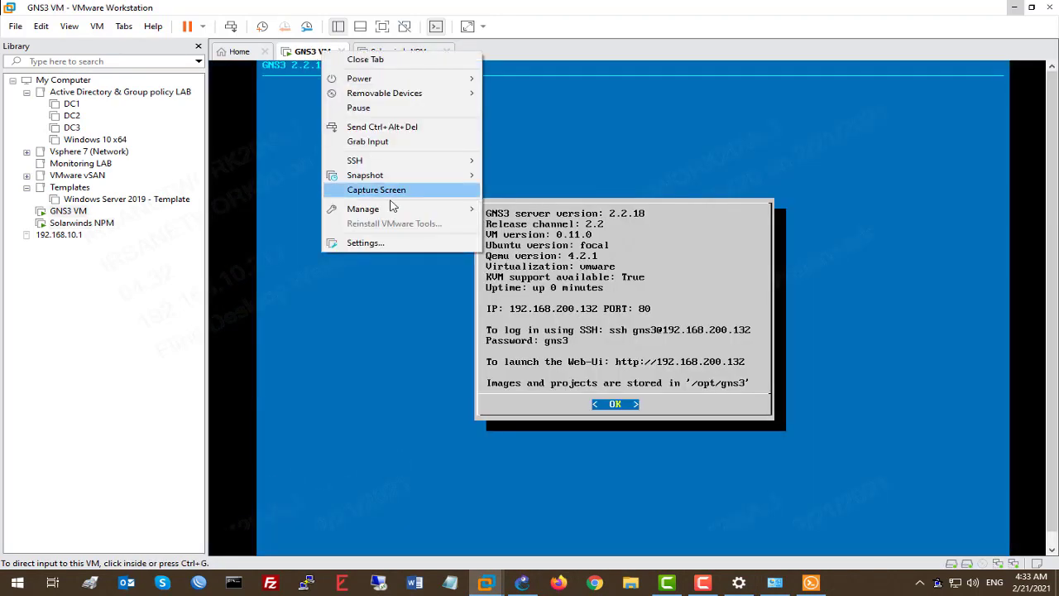
{"action": "left_click", "coordinate": [373, 243]}
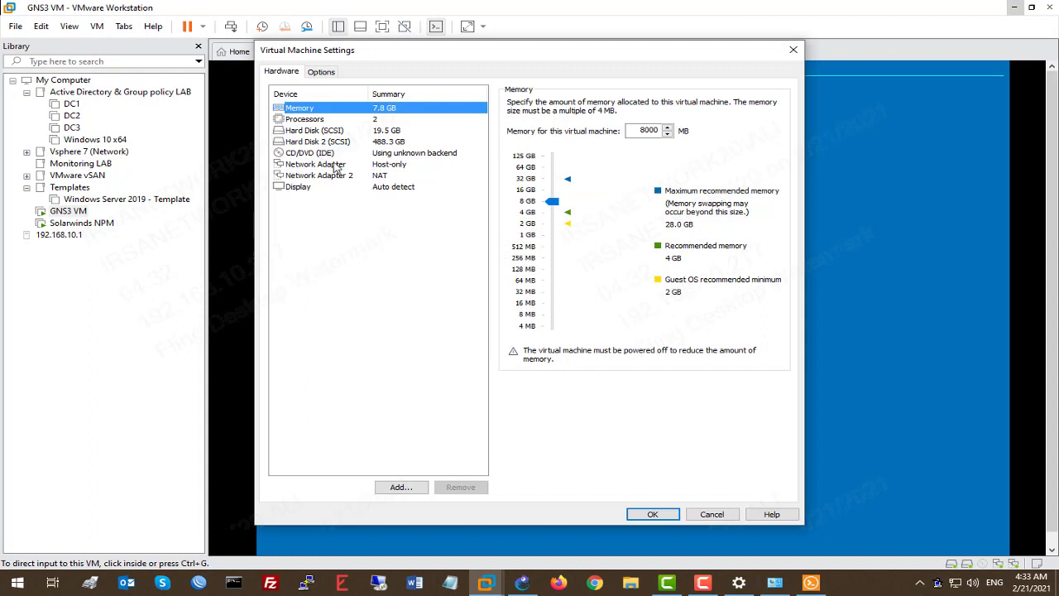
Compare the network connection types of the GNS3 VM's Network Adapter and Network Adapter 2, and close the settings.
{"action": "left_click", "coordinate": [338, 165]}
{"action": "left_click", "coordinate": [345, 176]}
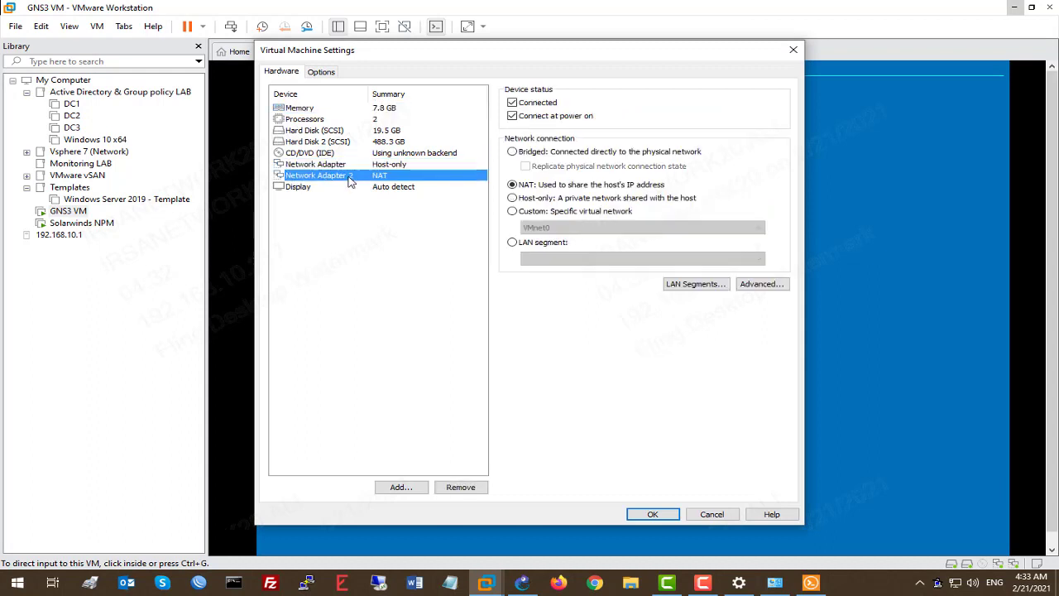
{"action": "left_click", "coordinate": [374, 166]}
{"action": "left_click", "coordinate": [382, 176]}
{"action": "left_click", "coordinate": [392, 165]}
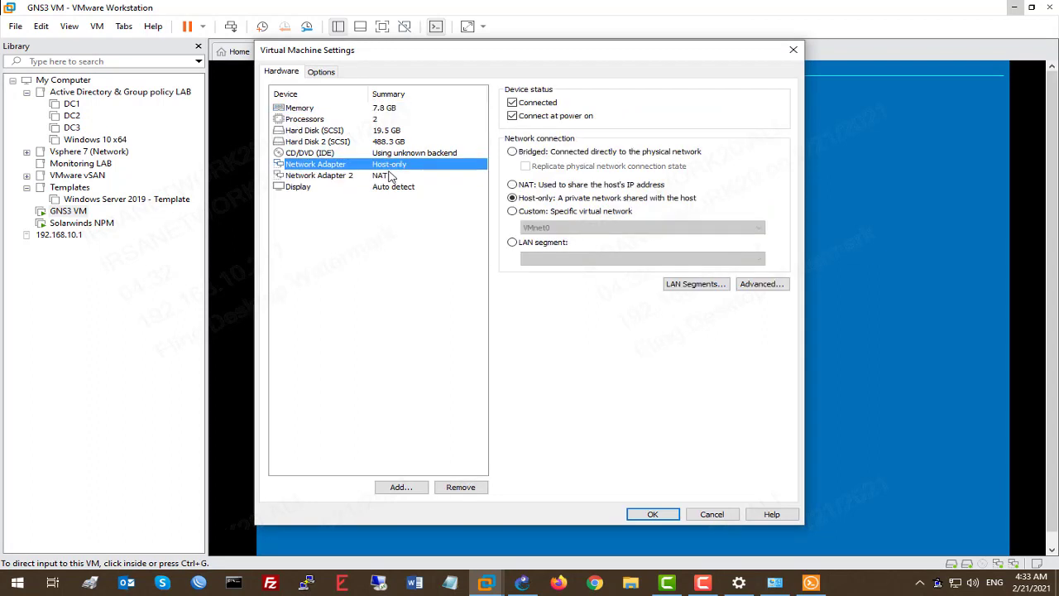
{"action": "left_click", "coordinate": [383, 175]}
{"action": "left_click", "coordinate": [388, 166]}
{"action": "left_click", "coordinate": [385, 177]}
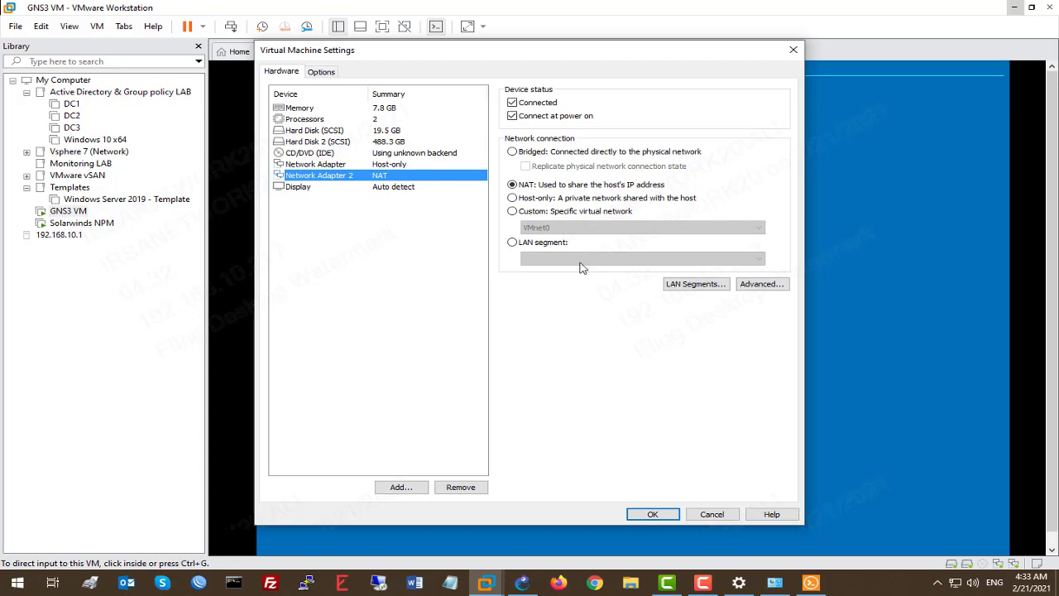
{"action": "left_click", "coordinate": [695, 514]}
Set the Solarwinds NPM virtual machine's network adapter to the custom virtual network VMnet3 and apply the settings.
{"action": "left_click", "coordinate": [396, 51]}
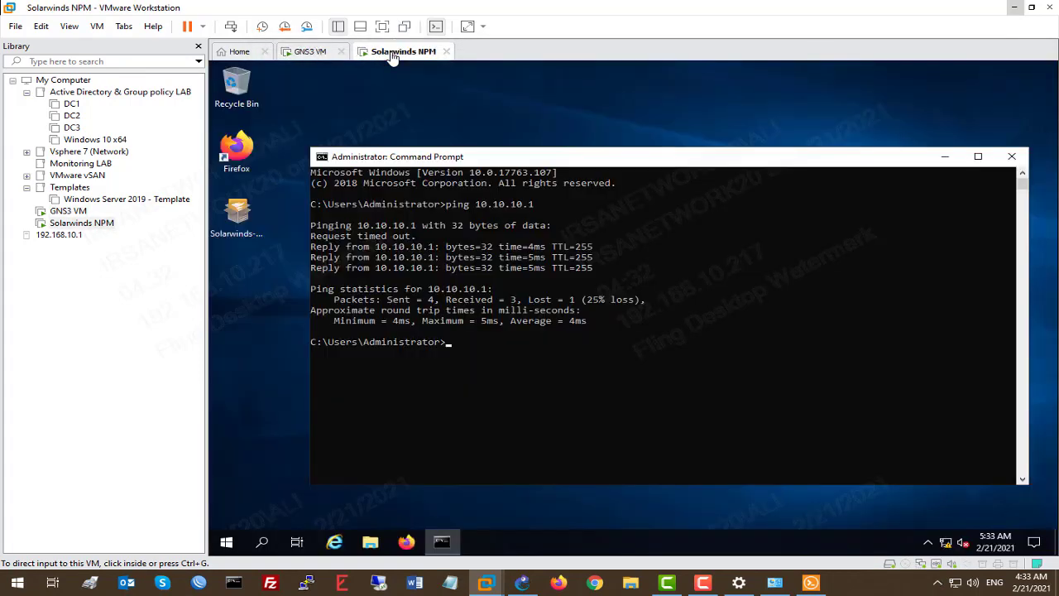
{"action": "right_click", "coordinate": [393, 56]}
{"action": "key", "text": "Escape"}
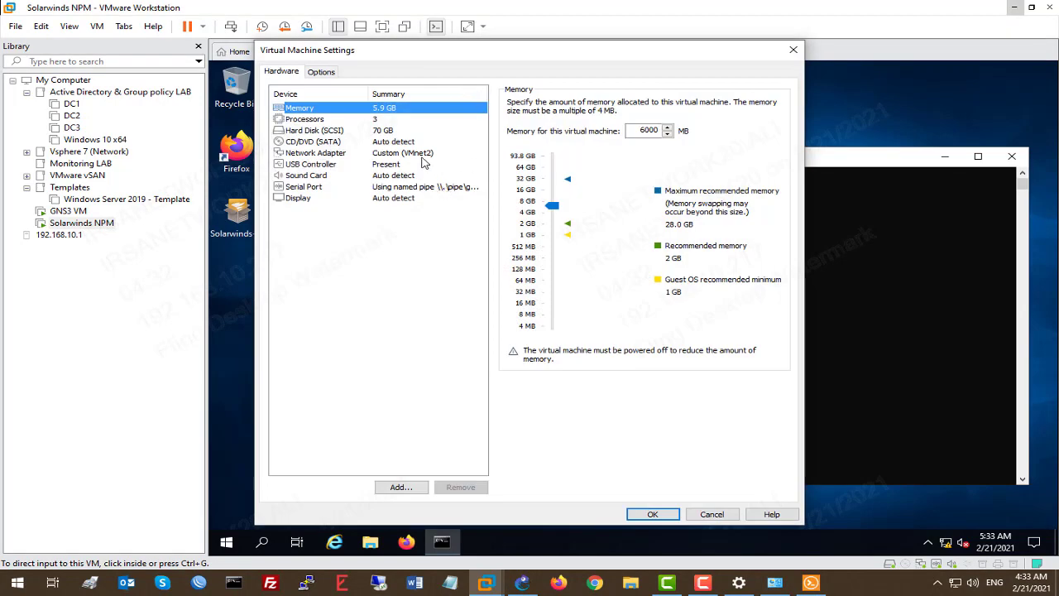
{"action": "left_click", "coordinate": [417, 155]}
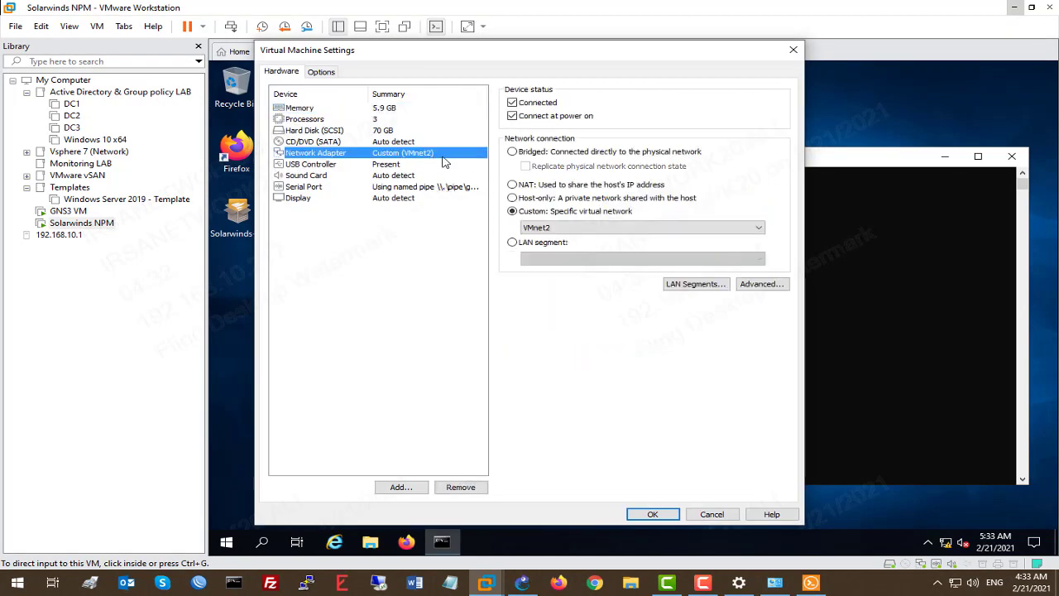
{"action": "left_click", "coordinate": [554, 231]}
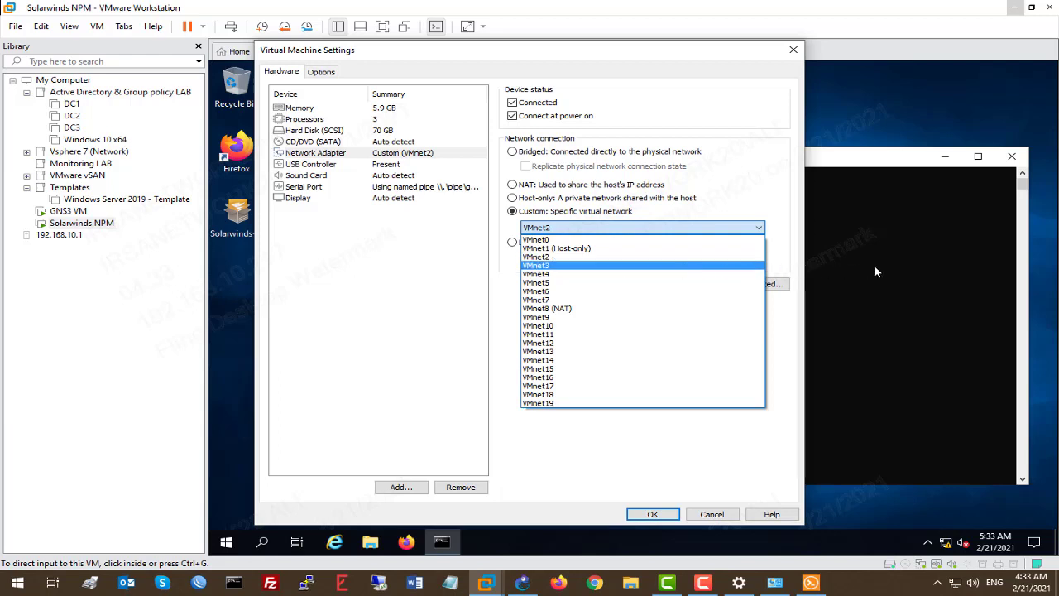
{"action": "left_click", "coordinate": [547, 268]}
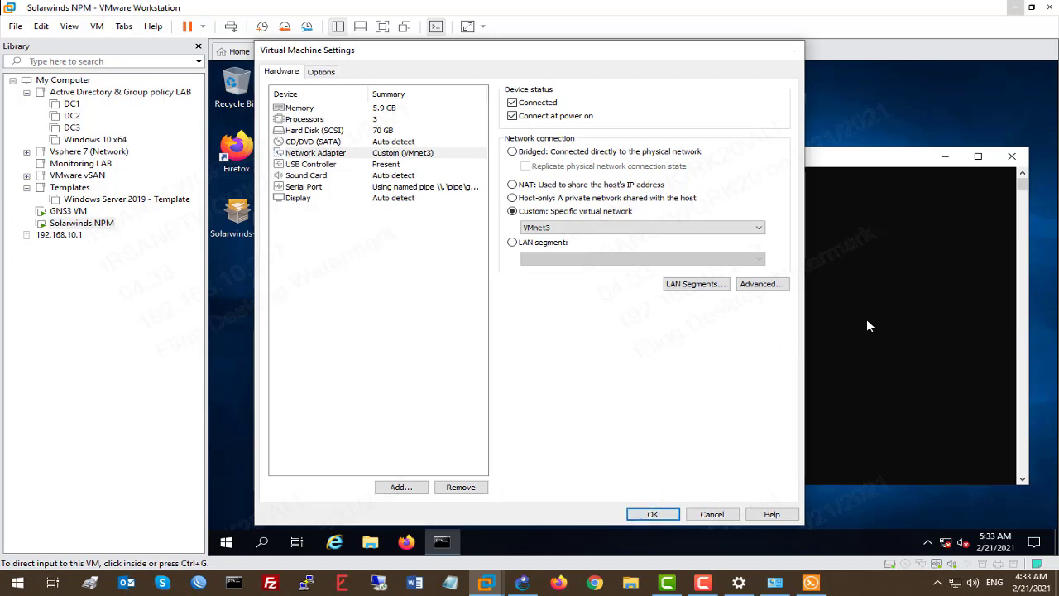
{"action": "key", "text": "Return"}
Ping 10.10.10.1 twice from the Solarwinds NPM Command Prompt with the adapter on VMnet3.
{"action": "key", "text": "Up"}
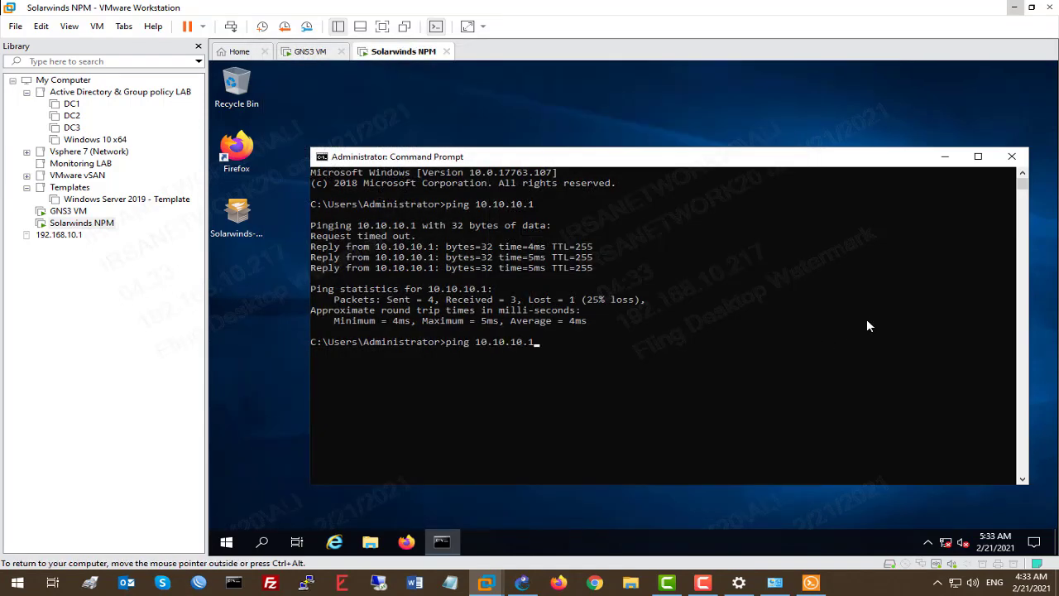
{"action": "key", "text": "Return"}
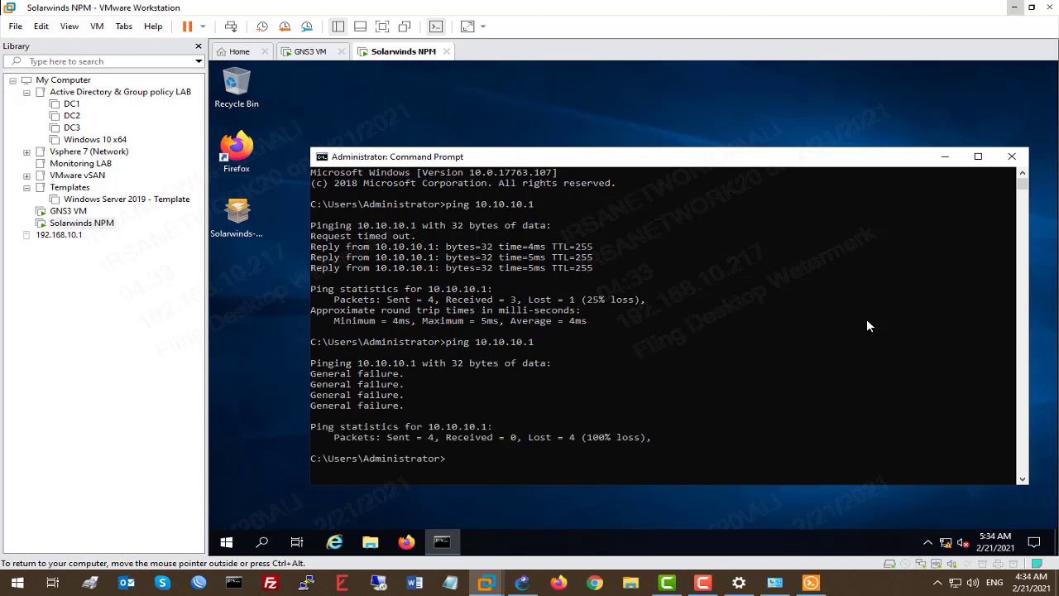
{"action": "key", "text": "Up"}
{"action": "key", "text": "Return"}
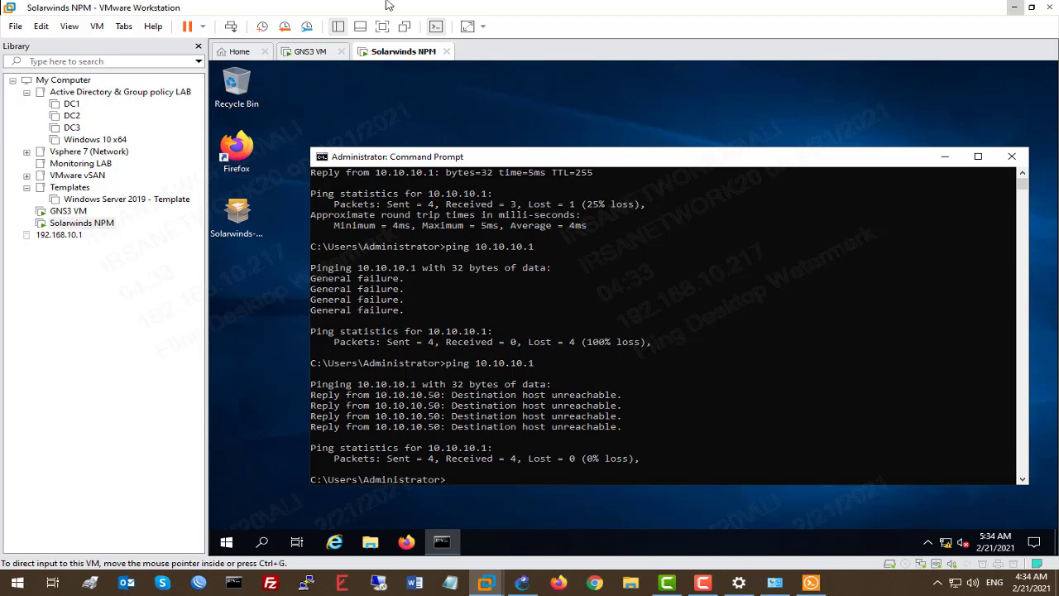
Review both network adapters in the GNS3 VM's settings again and close the dialog.
{"action": "right_click", "coordinate": [303, 53]}
{"action": "left_click", "coordinate": [355, 244]}
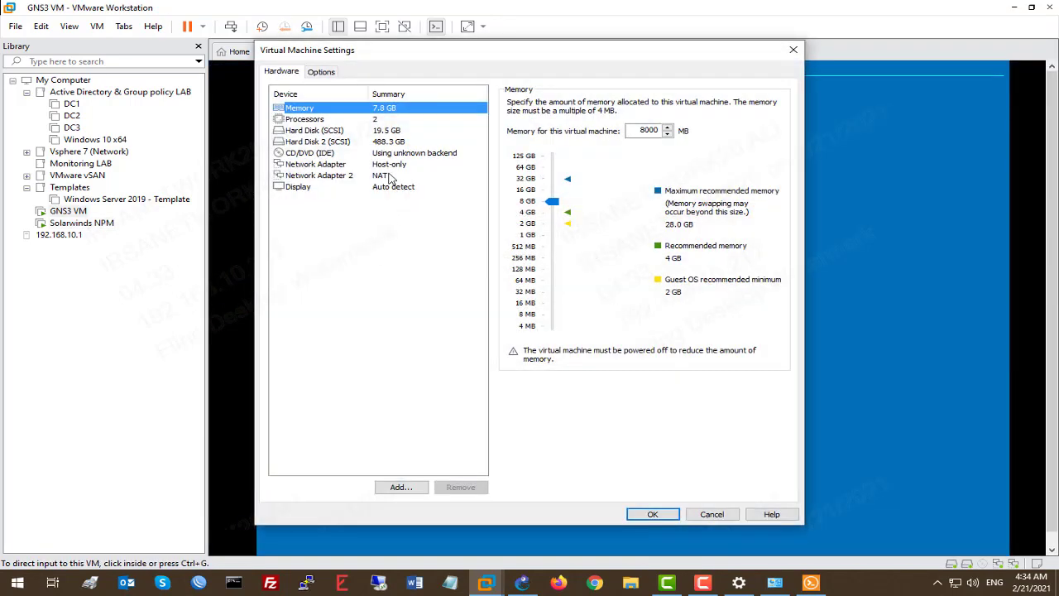
{"action": "left_click", "coordinate": [389, 165]}
{"action": "left_click", "coordinate": [385, 175]}
{"action": "left_click", "coordinate": [383, 165]}
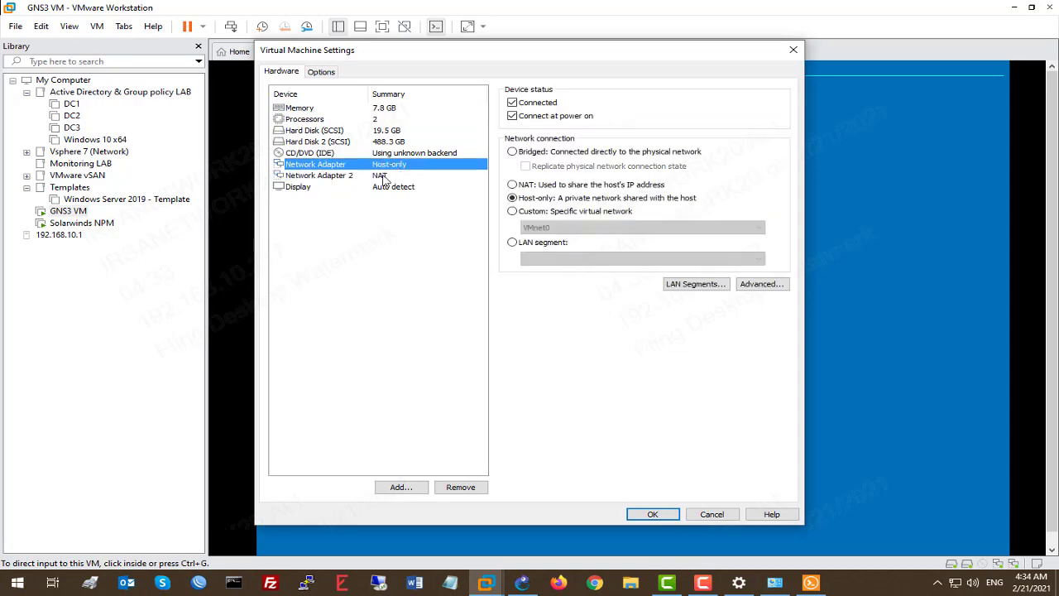
{"action": "left_click", "coordinate": [383, 175]}
{"action": "left_click", "coordinate": [641, 513]}
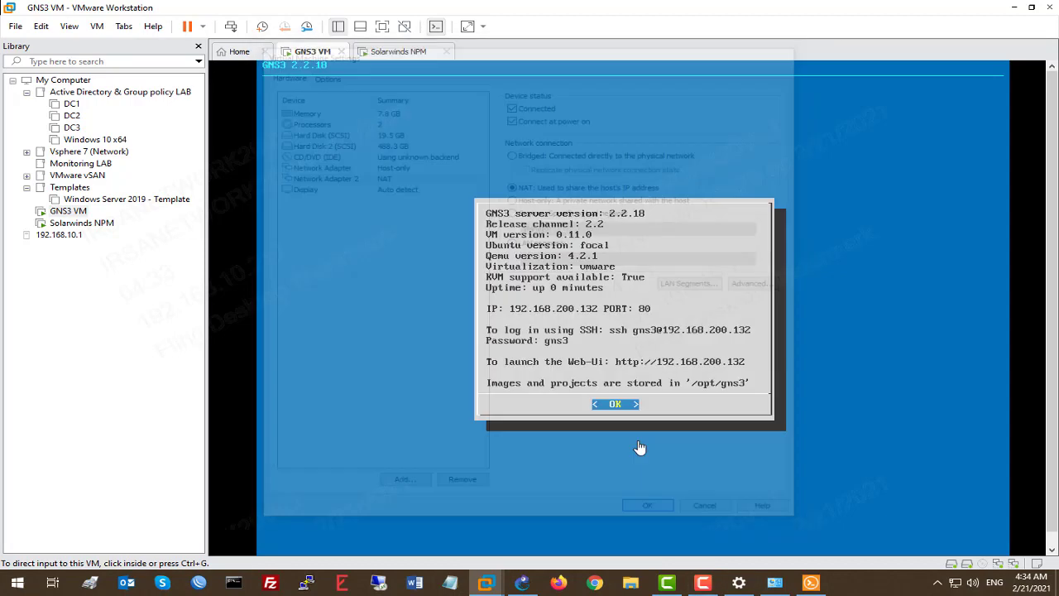
Set the Solarwinds NPM virtual machine's network adapter to the custom virtual network VMnet2 and apply the settings.
{"action": "left_click", "coordinate": [403, 52]}
{"action": "right_click", "coordinate": [404, 52]}
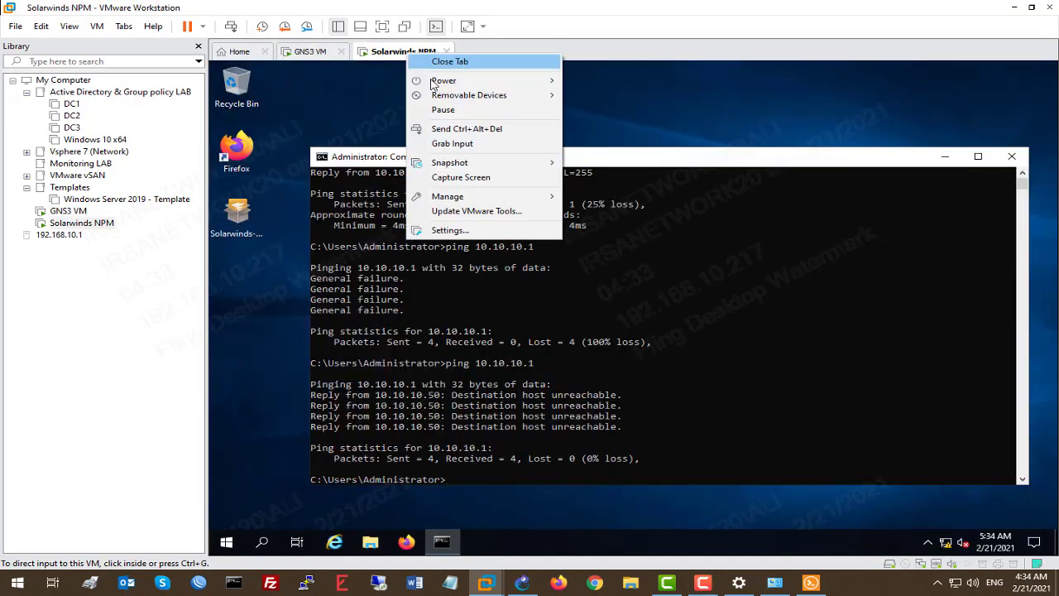
{"action": "left_click", "coordinate": [468, 232]}
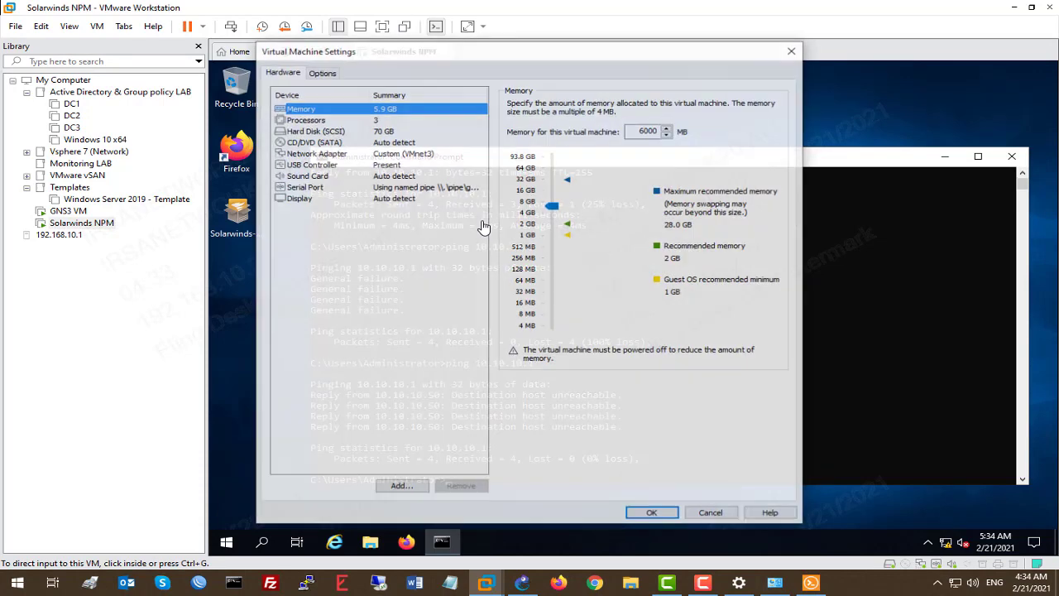
{"action": "left_click", "coordinate": [392, 154]}
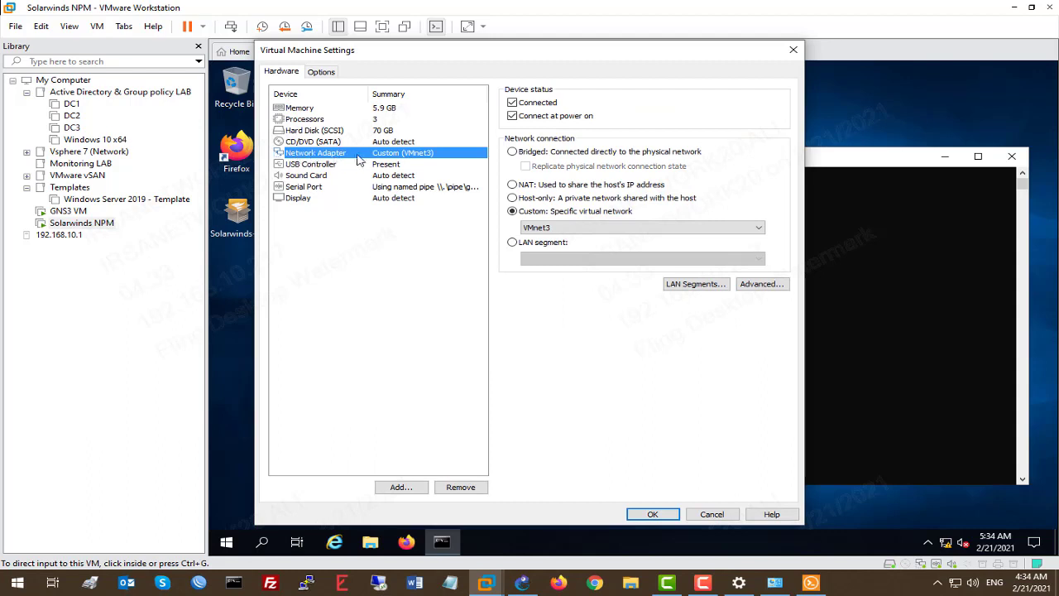
{"action": "left_click", "coordinate": [557, 228]}
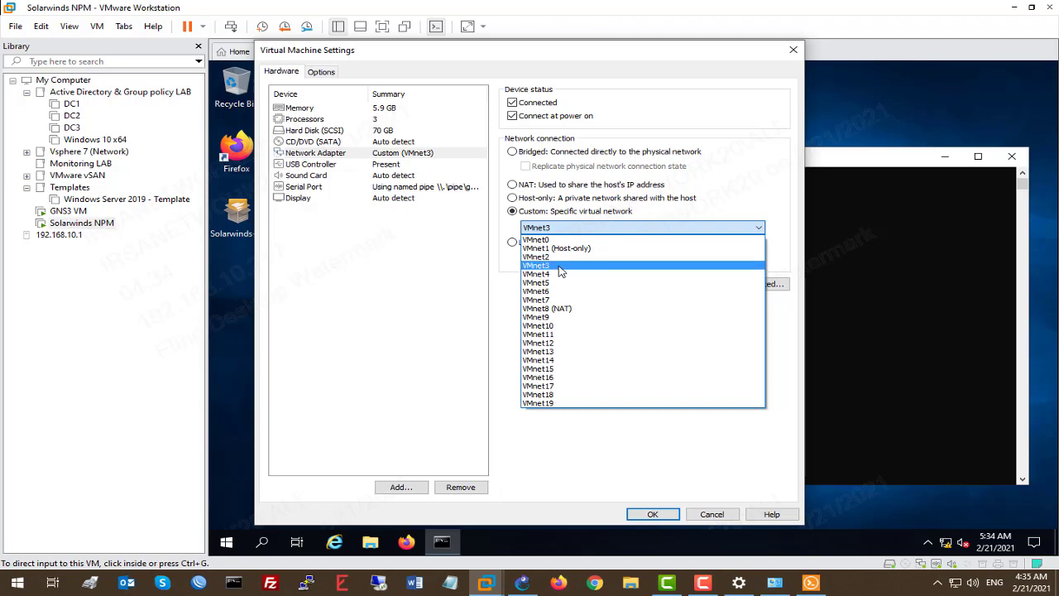
{"action": "left_click", "coordinate": [566, 258]}
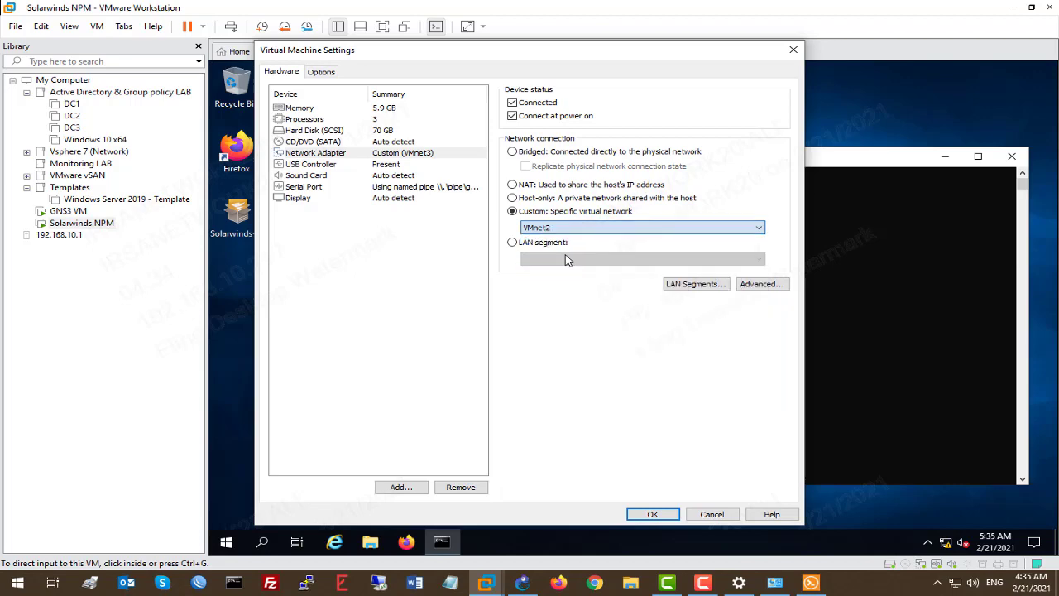
{"action": "left_click", "coordinate": [654, 513]}
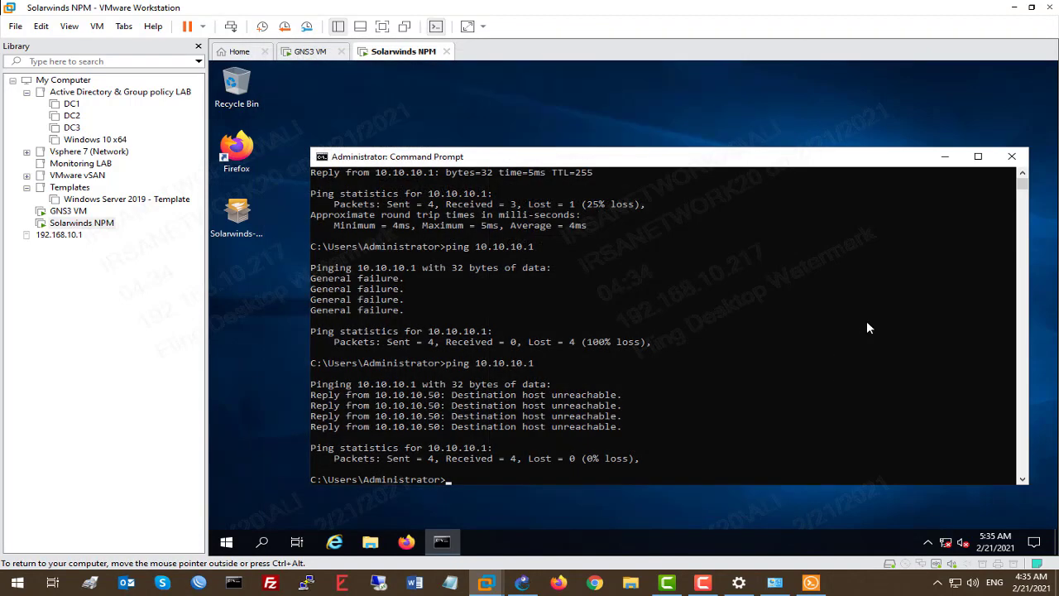
Ping 10.10.10.1 again from the Solarwinds NPM Command Prompt with the adapter on VMnet2.
{"action": "left_click", "coordinate": [866, 320]}
{"action": "key", "text": "Up"}
{"action": "key", "text": "Return"}
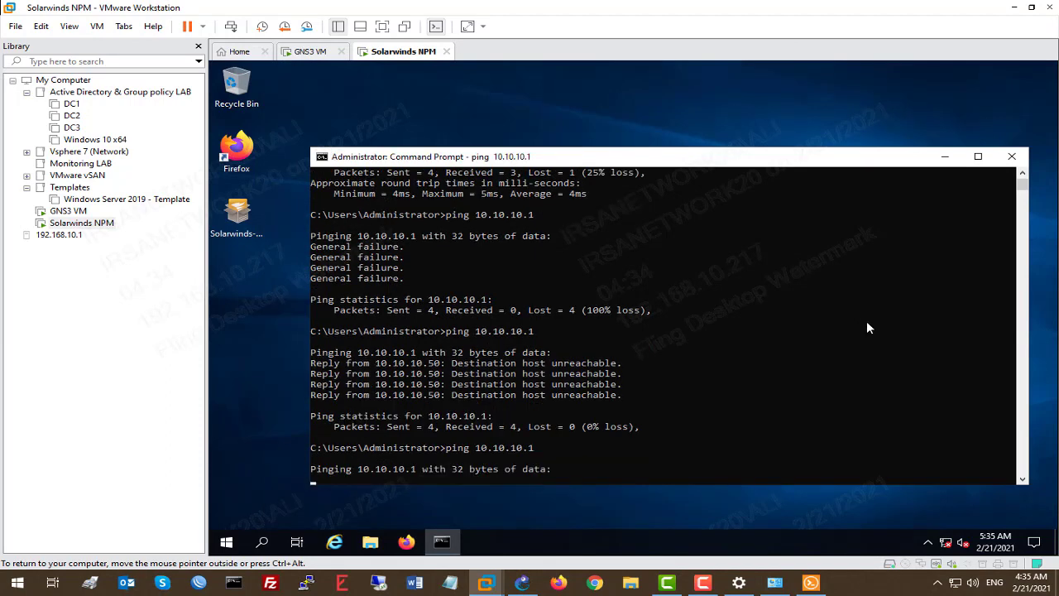